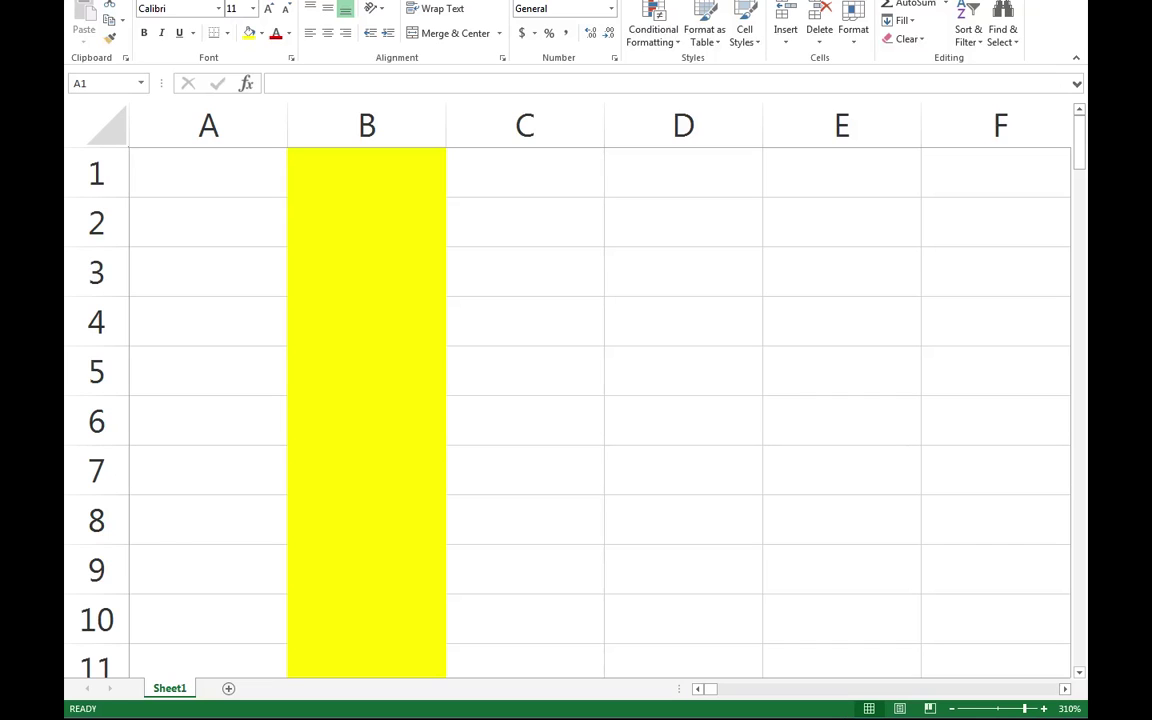
Fill the whole sheet yellow, then undo it so no cell has any fill colour.
left_click(357, 122)
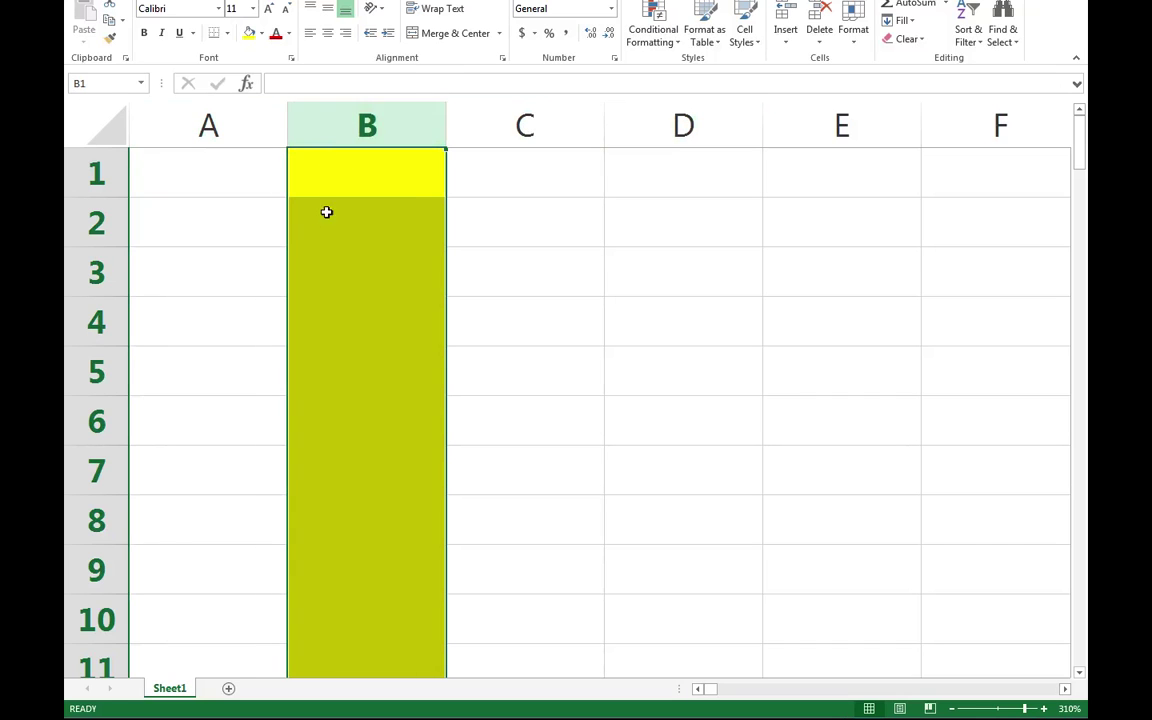
left_click(90, 182)
left_click(231, 216)
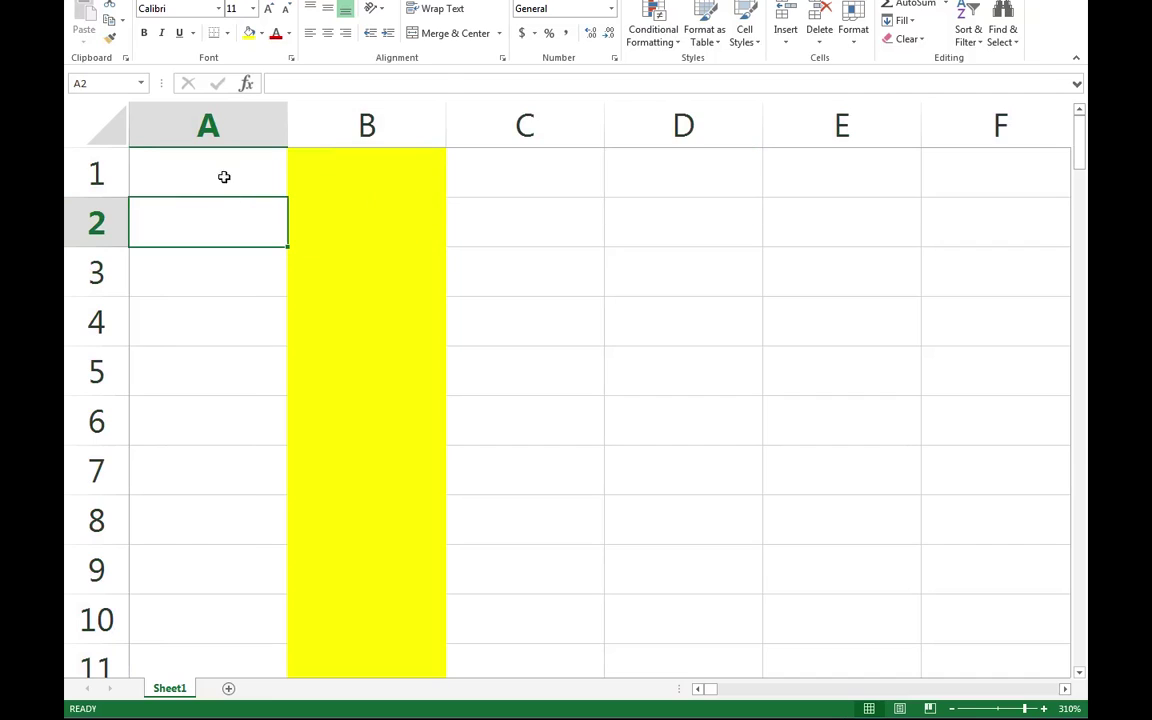
left_click(101, 122)
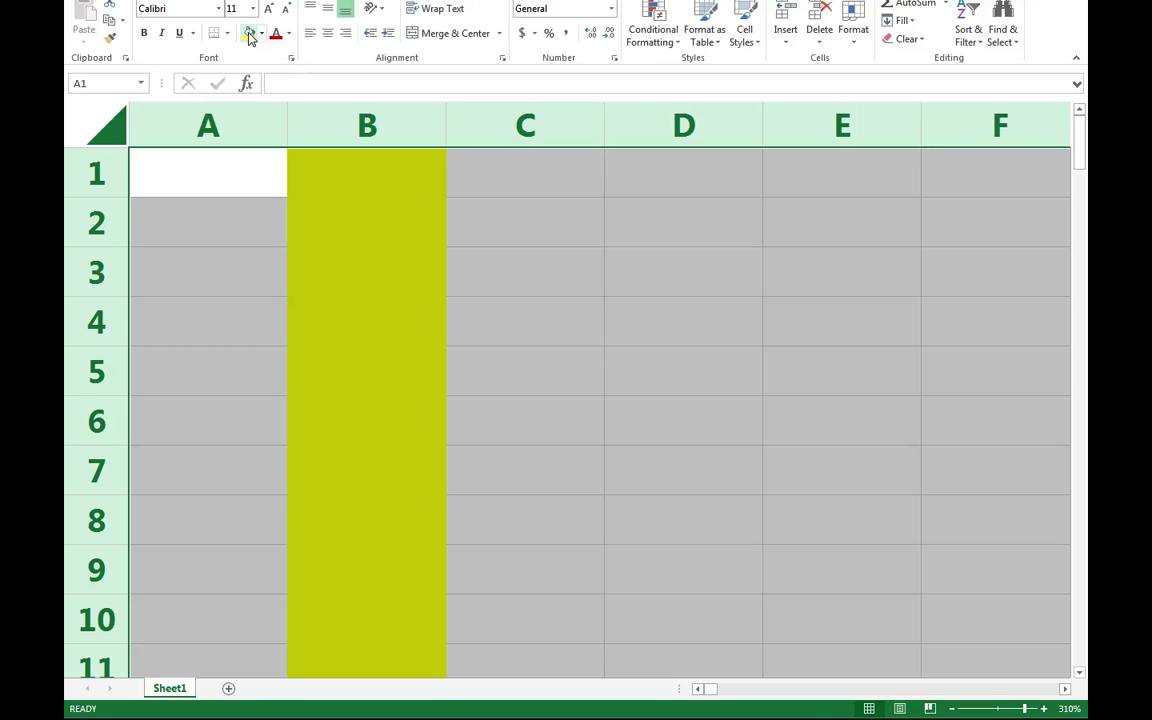
left_click(249, 33)
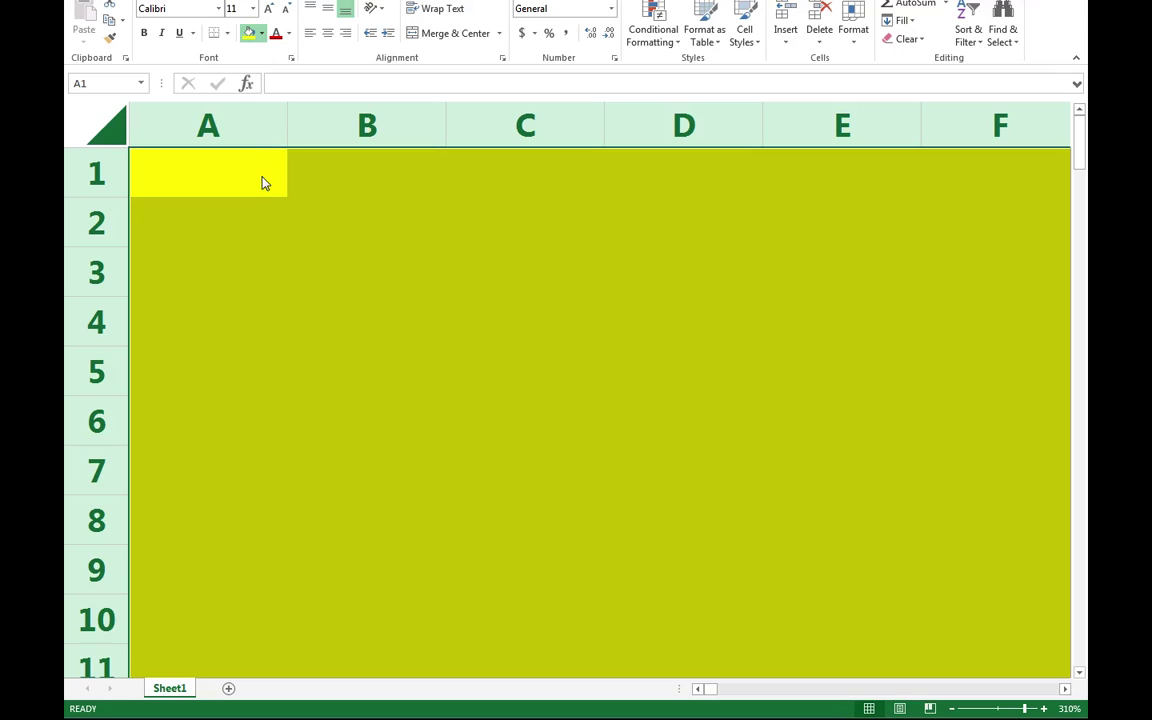
key("ctrl+z")
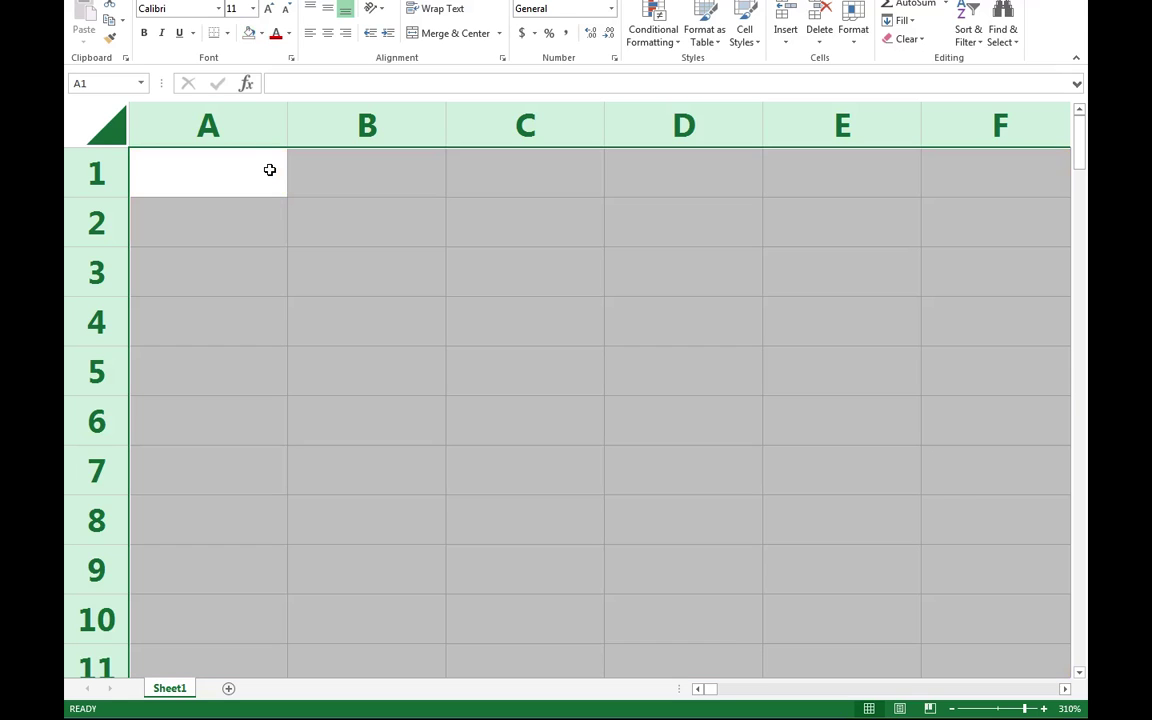
left_click(269, 170)
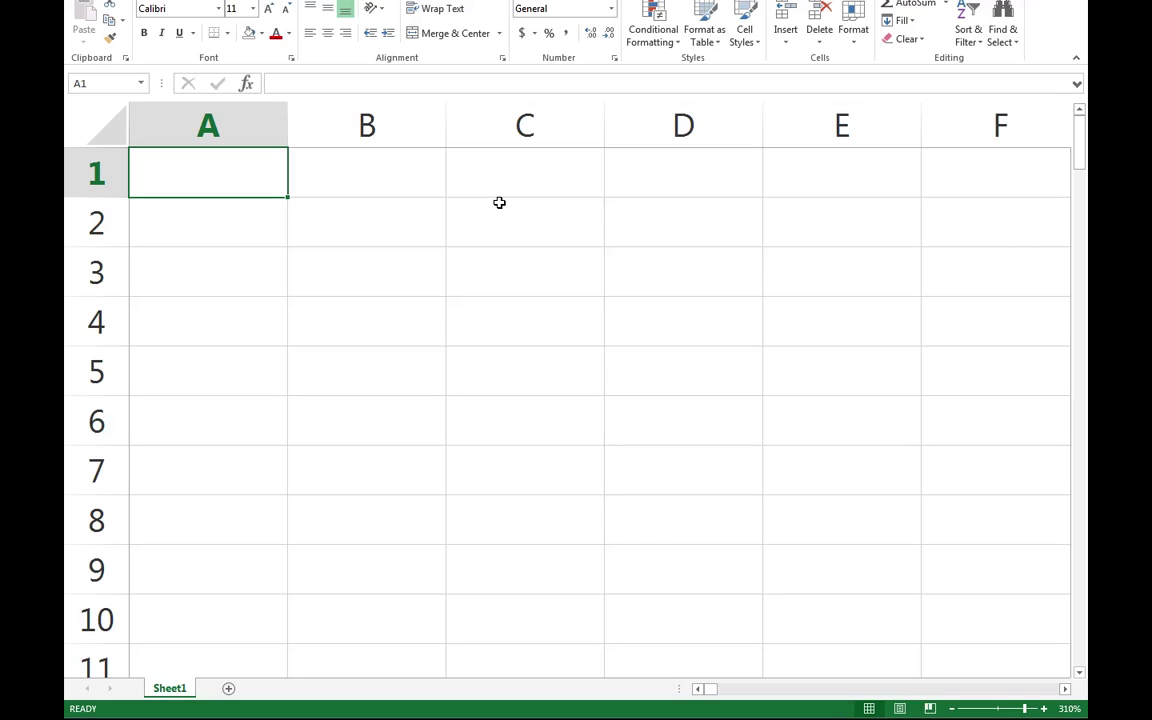
Rename the Sheet1 tab to 'Documentation'.
double_click(169, 688)
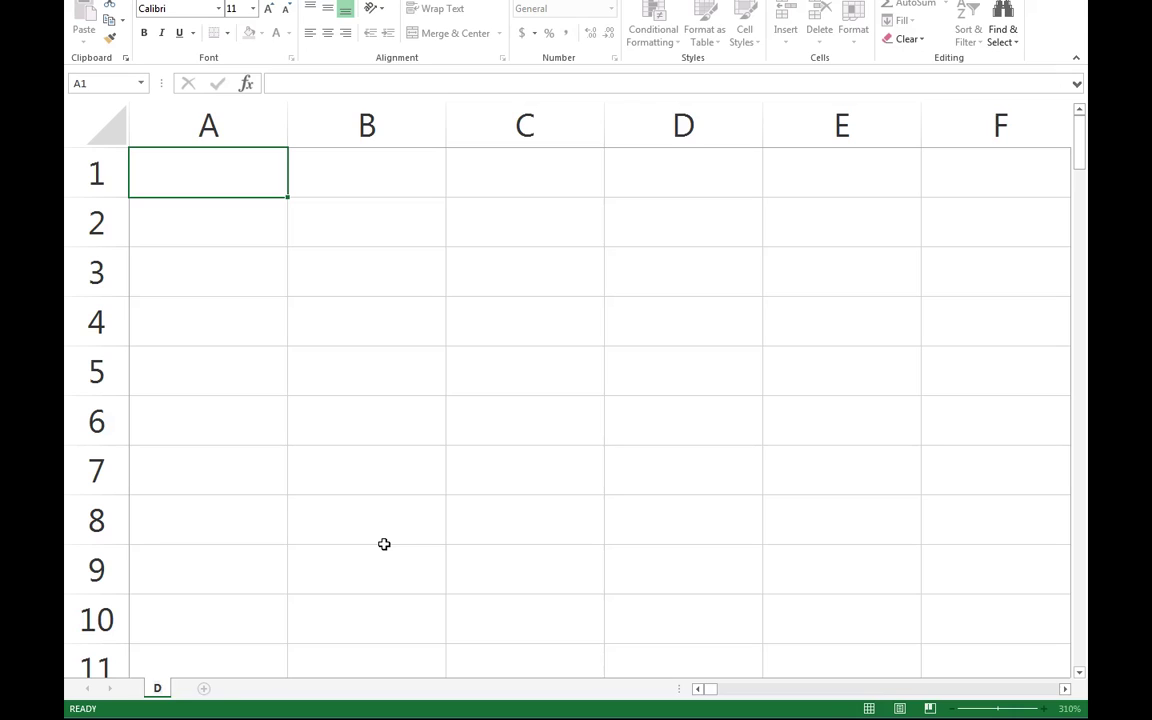
key("Return")
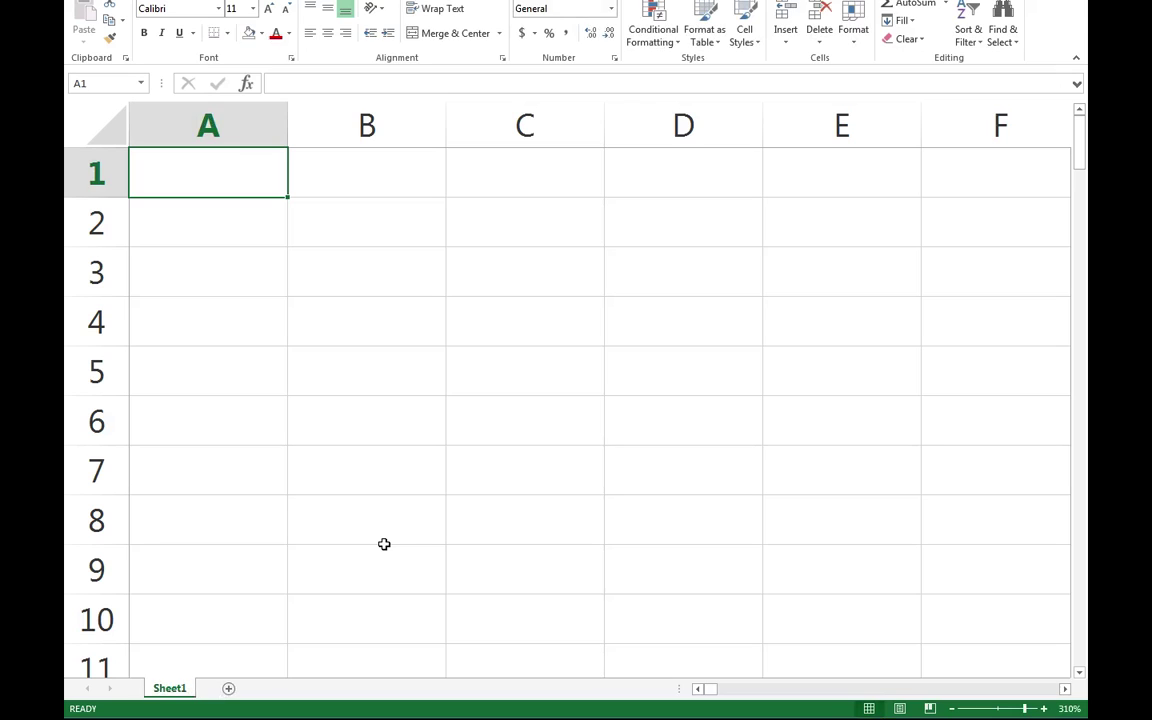
right_click(173, 696)
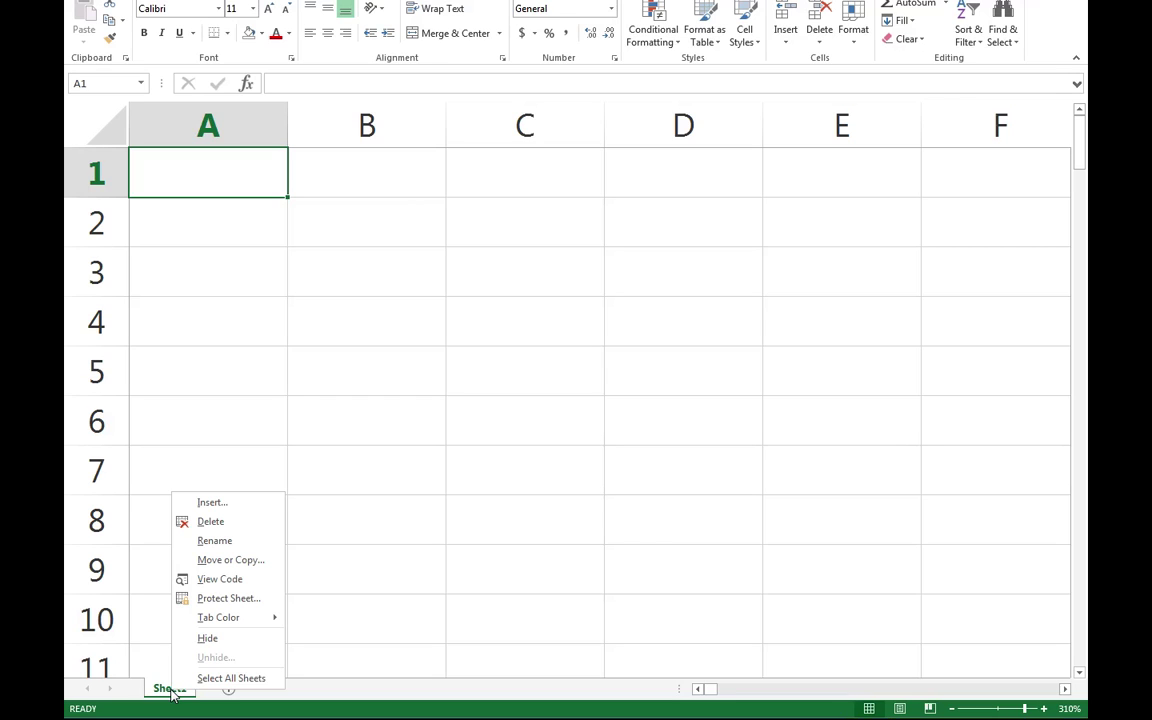
left_click(235, 545)
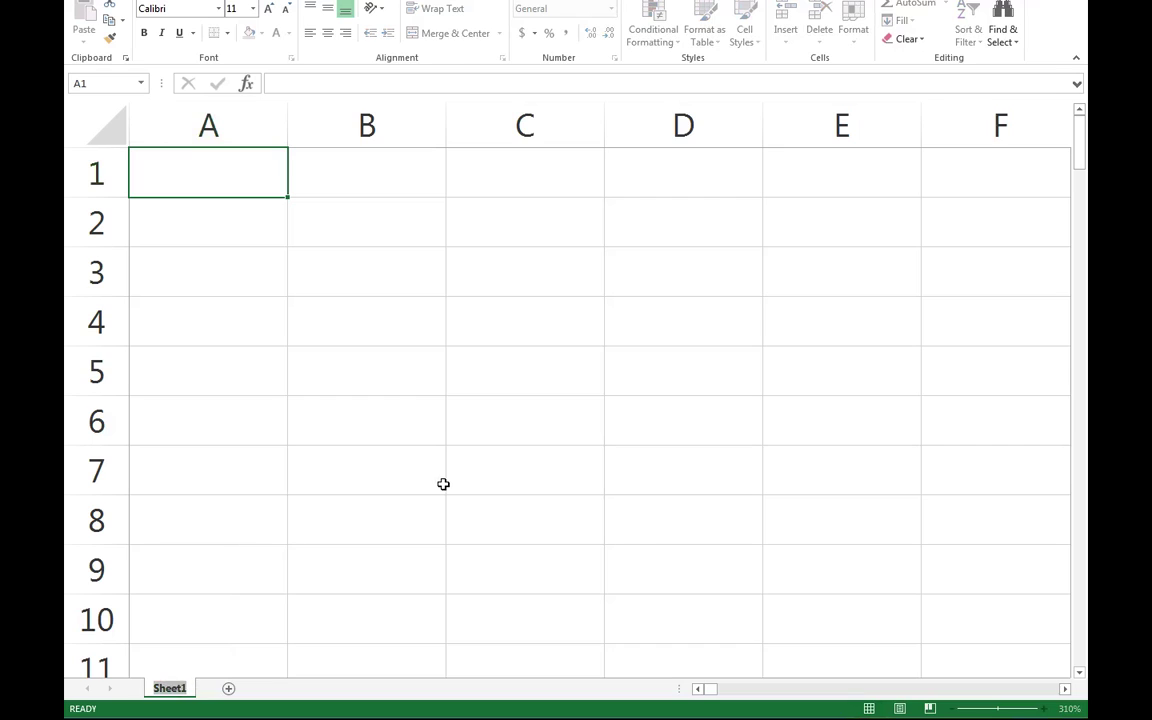
type("Aocumentation")
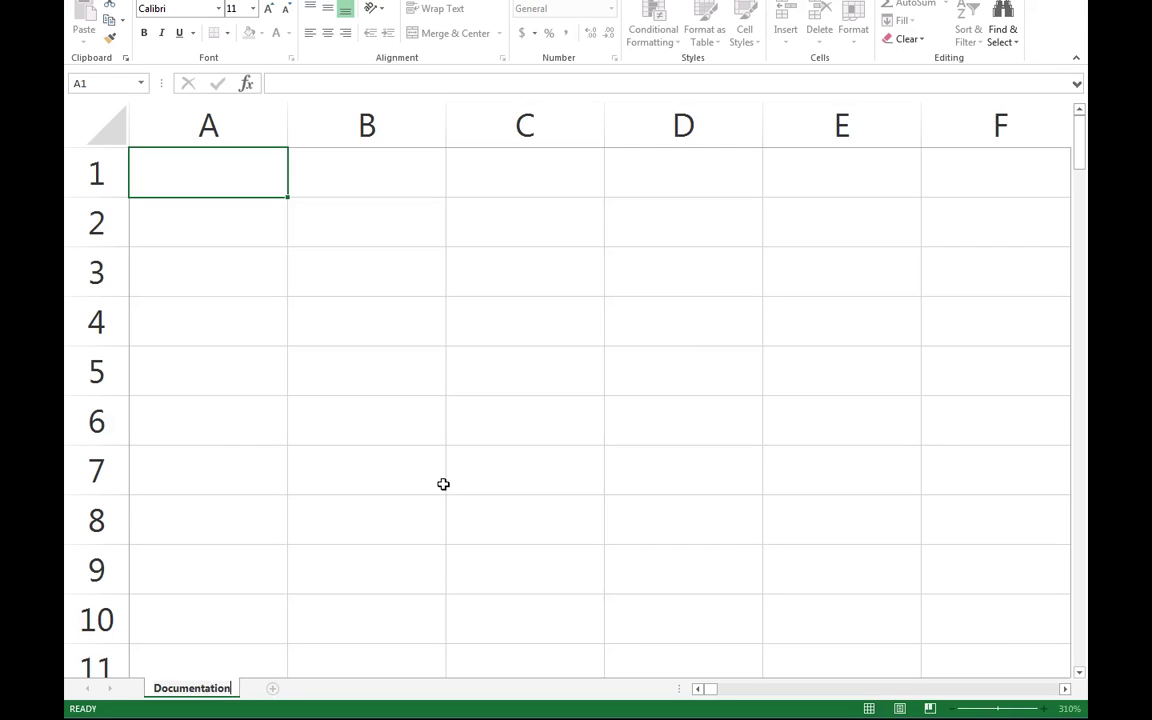
key("Return")
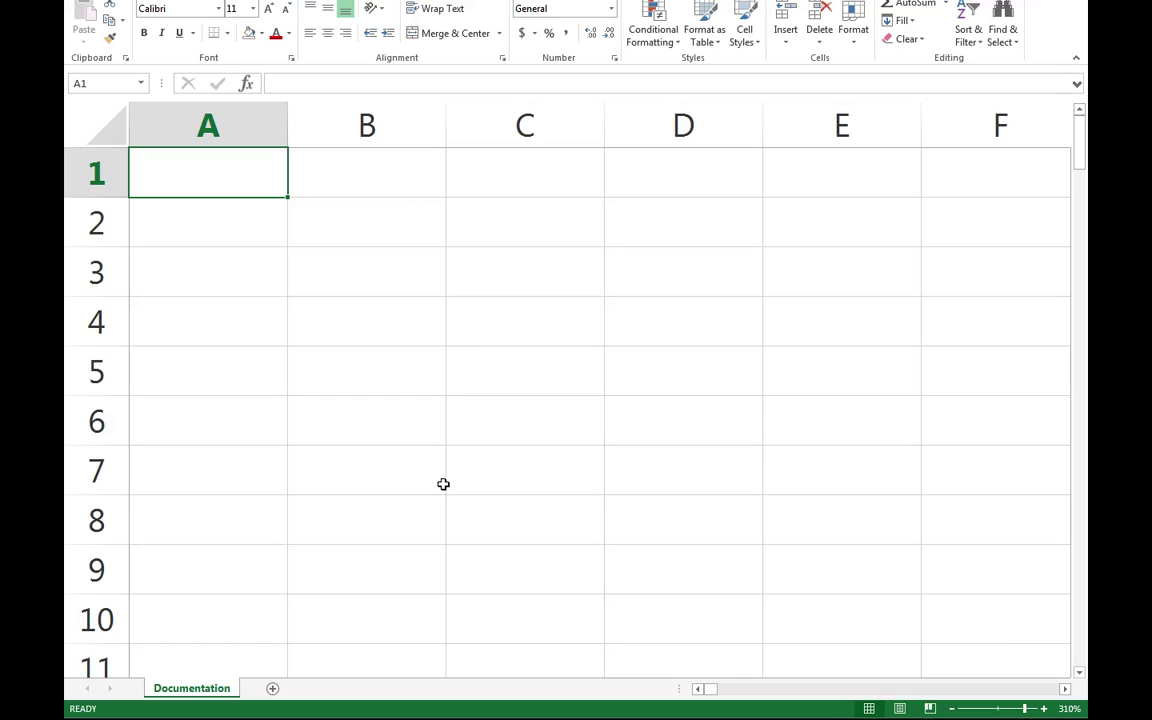
Enter the labels Author, Date and Purpose in cells A2 to A4.
key("Down")
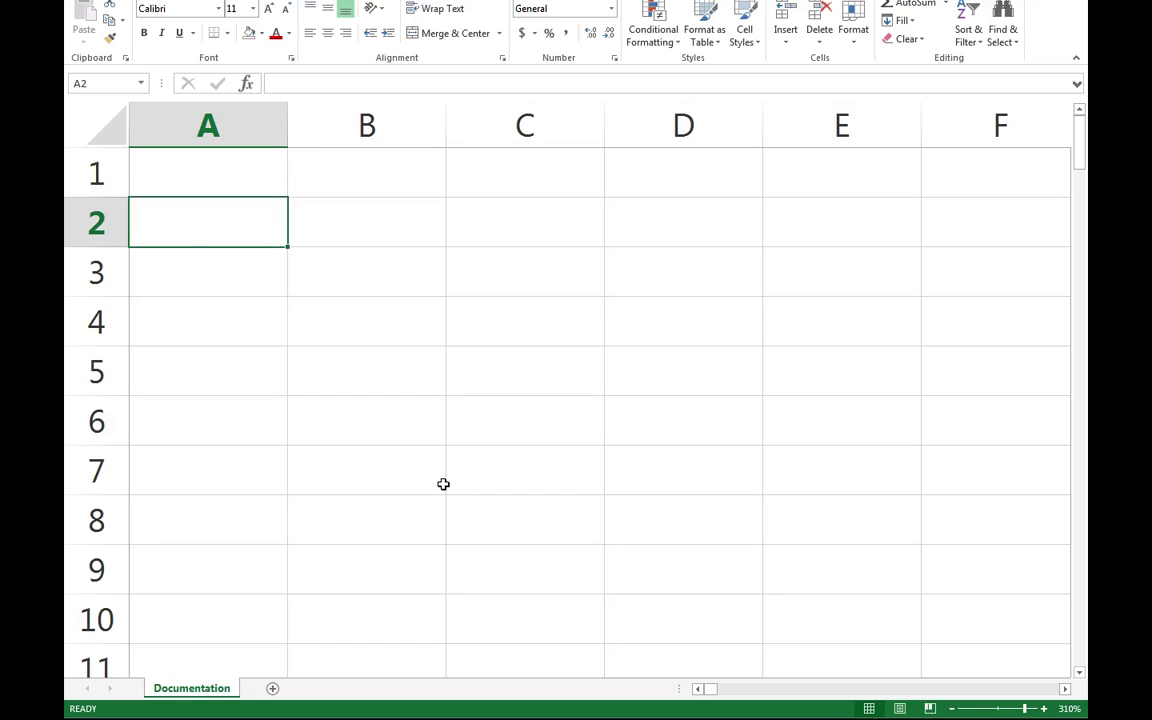
type("Author")
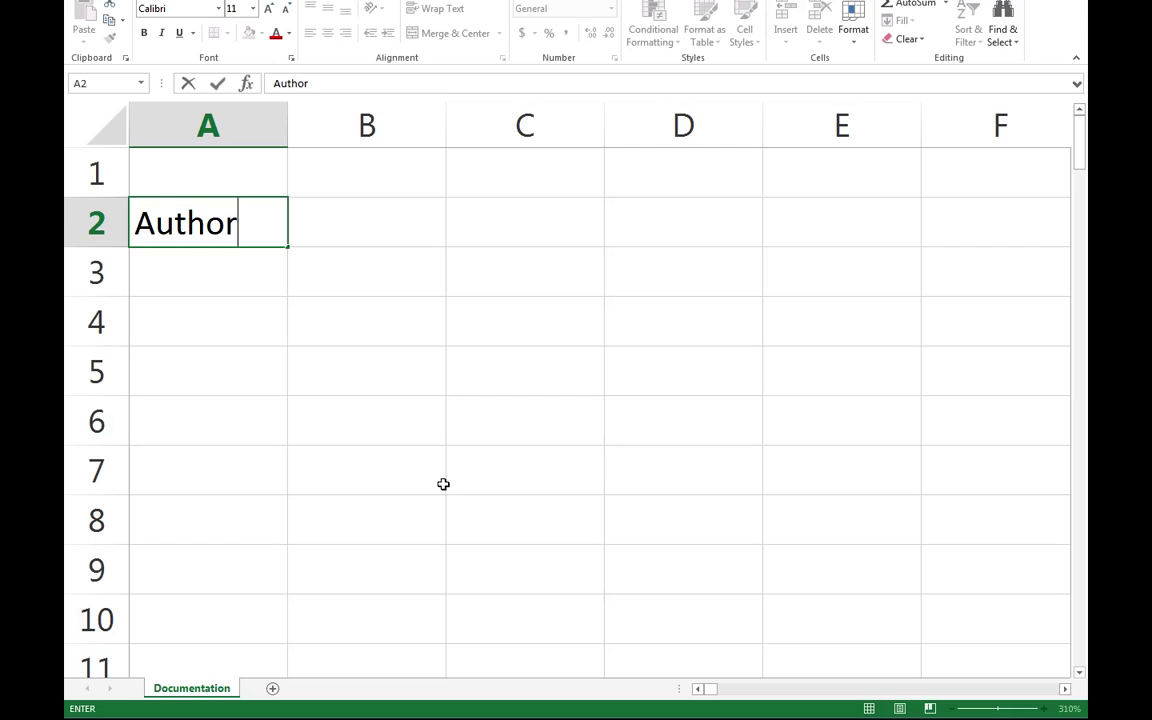
key("Return")
type("Date")
key("Return")
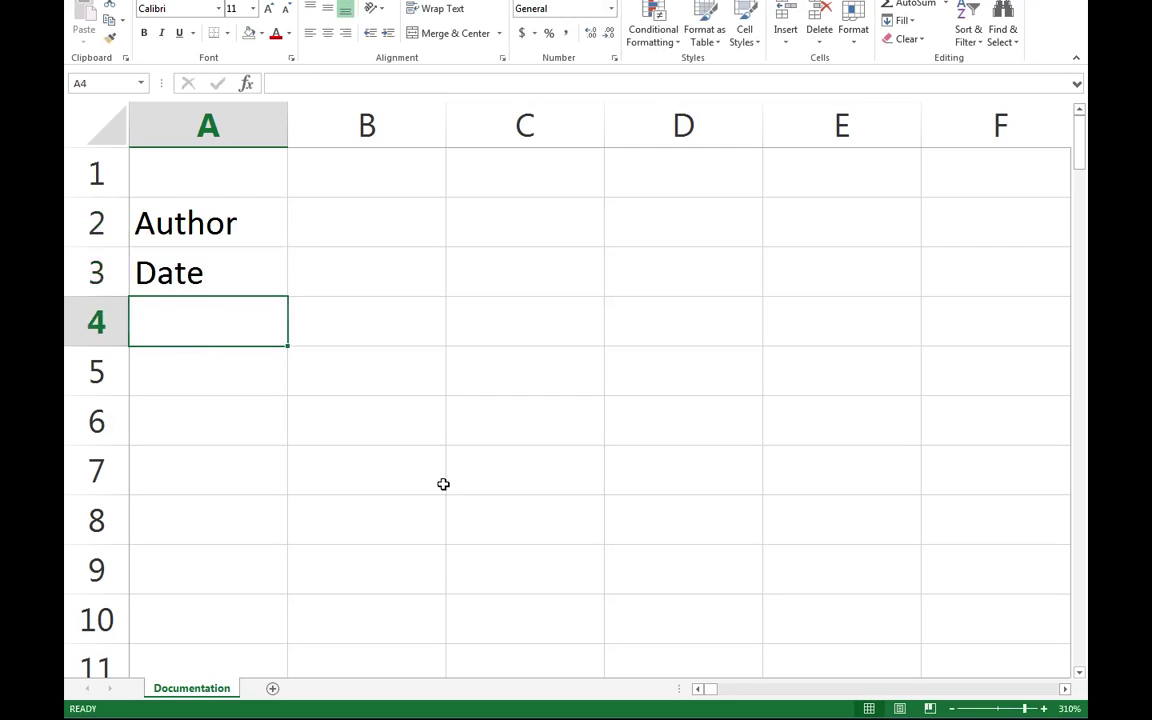
type("Purpose")
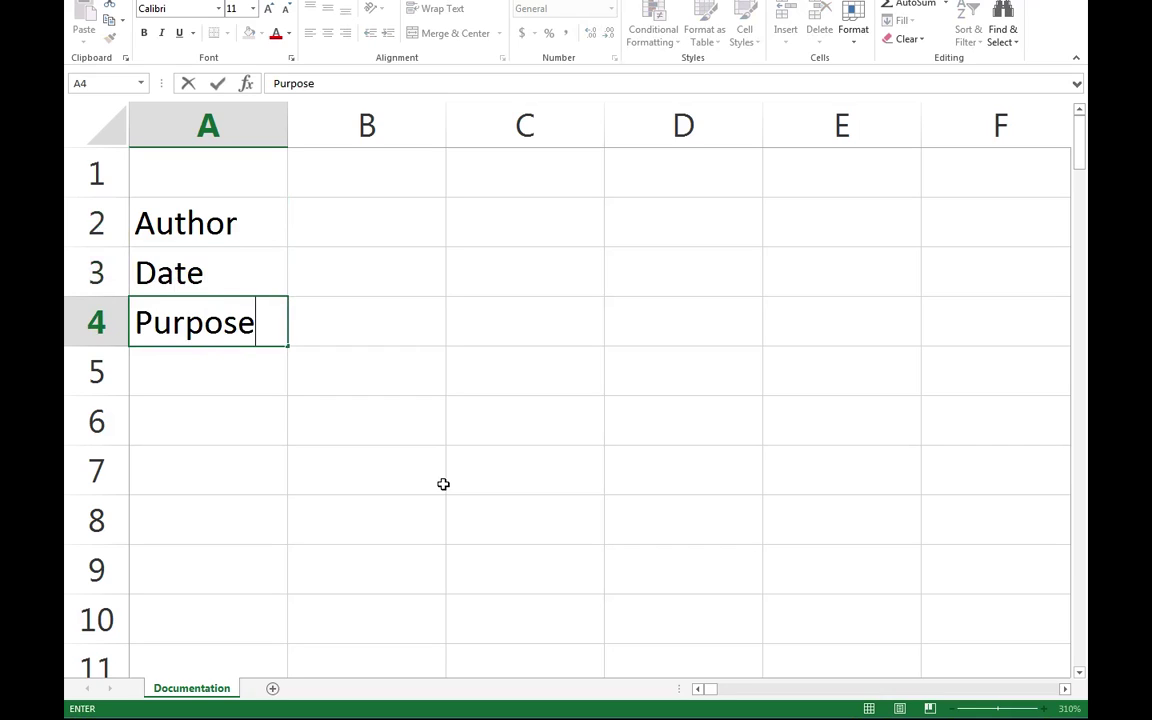
key("Return")
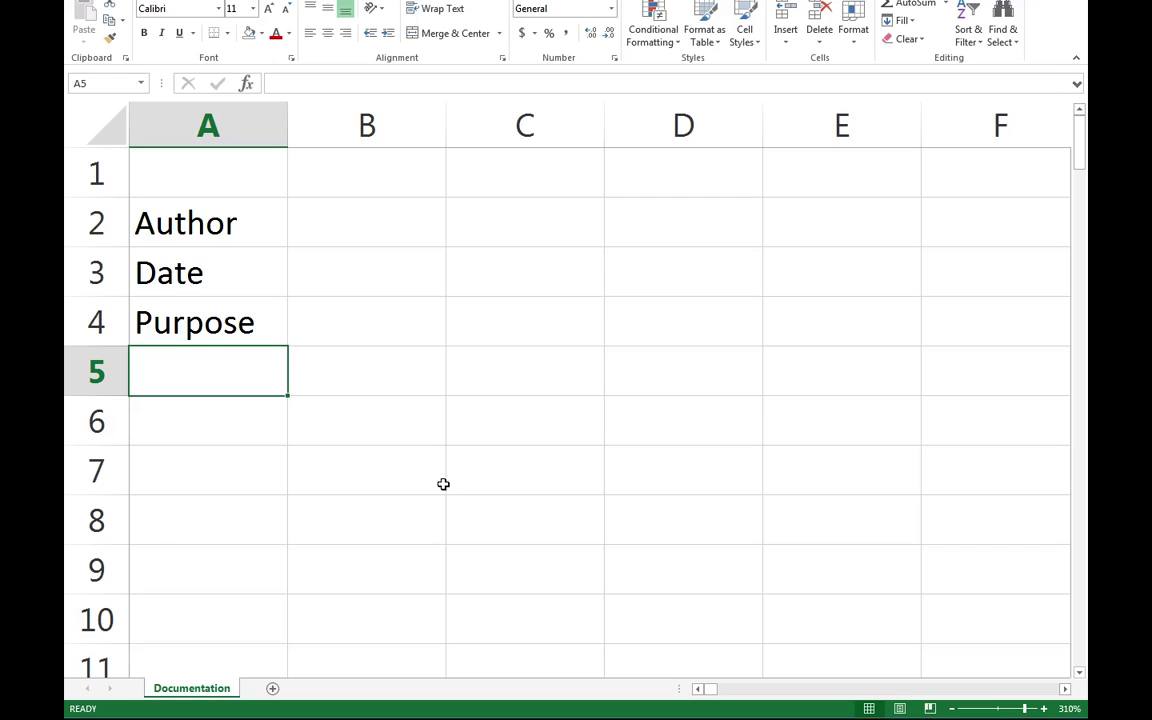
Enter the author's full name in cell B2.
left_click(402, 236)
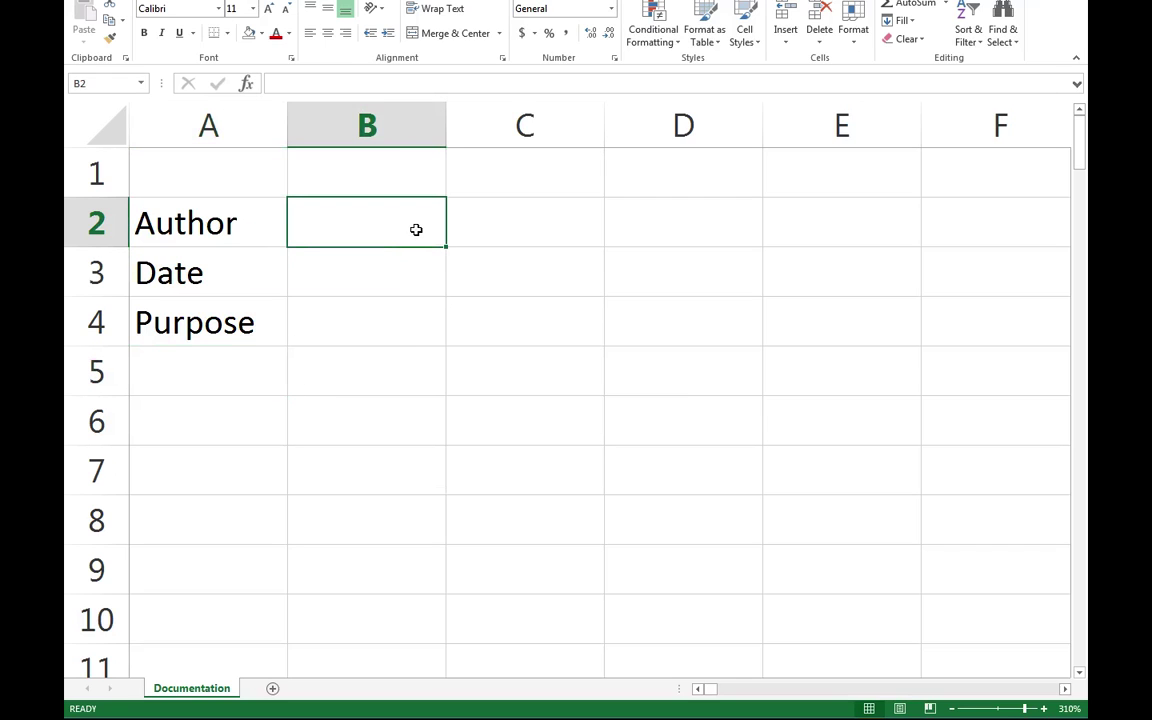
type("Adam Gaweda")
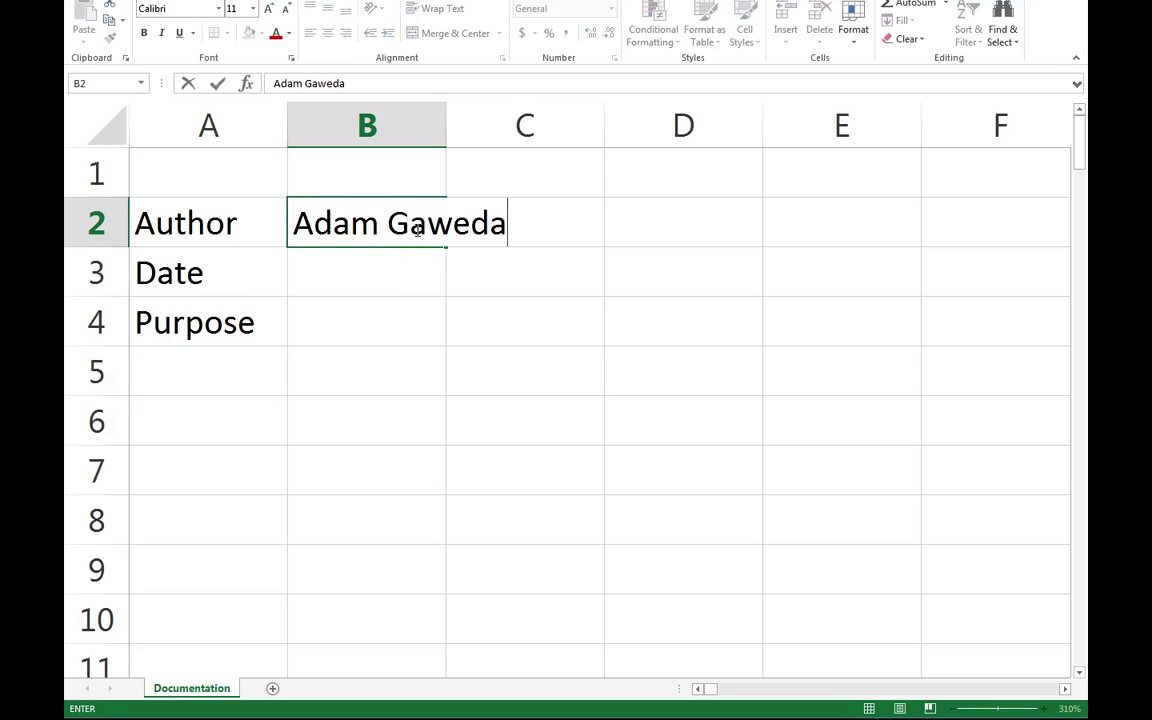
key("Return")
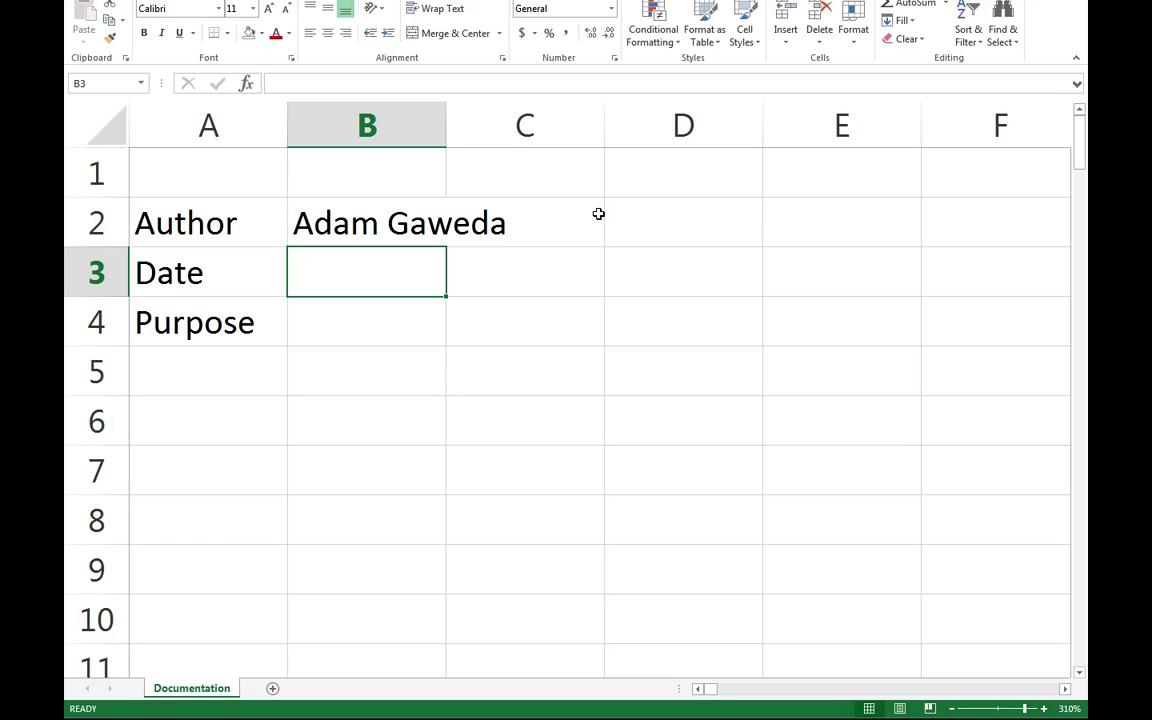
Enter 2/28/15 in B3 and 'To Demostrate Excel's Functions' in B4.
type("2/2")
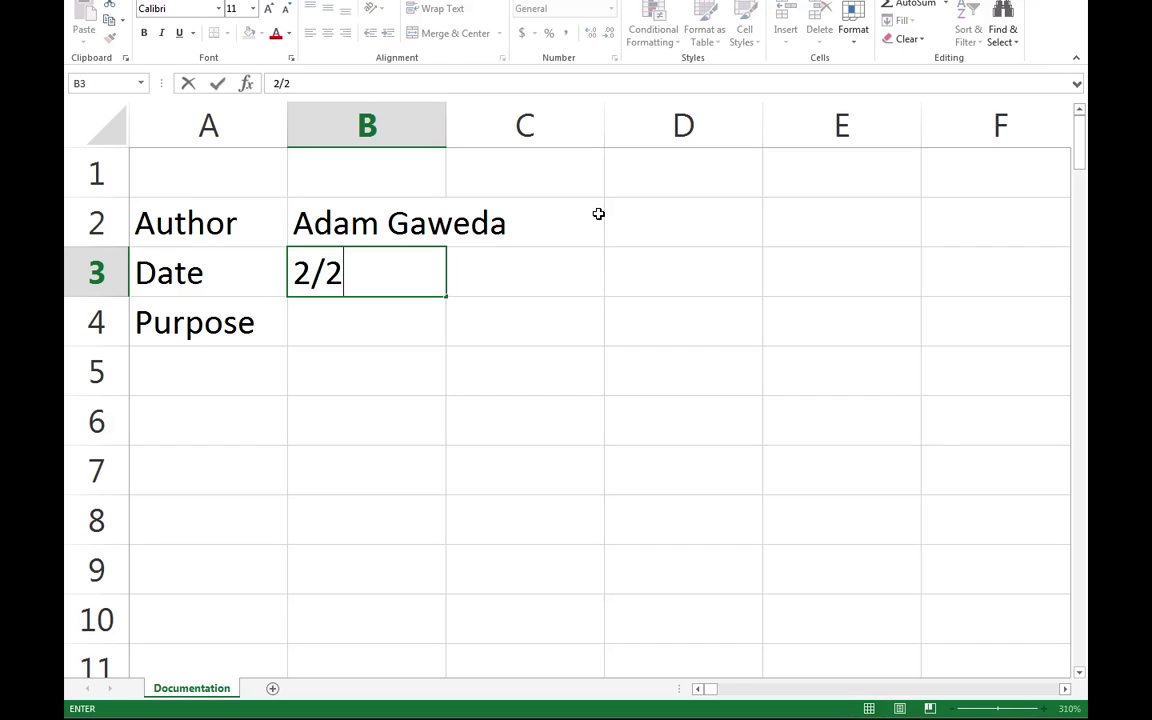
type("8/15")
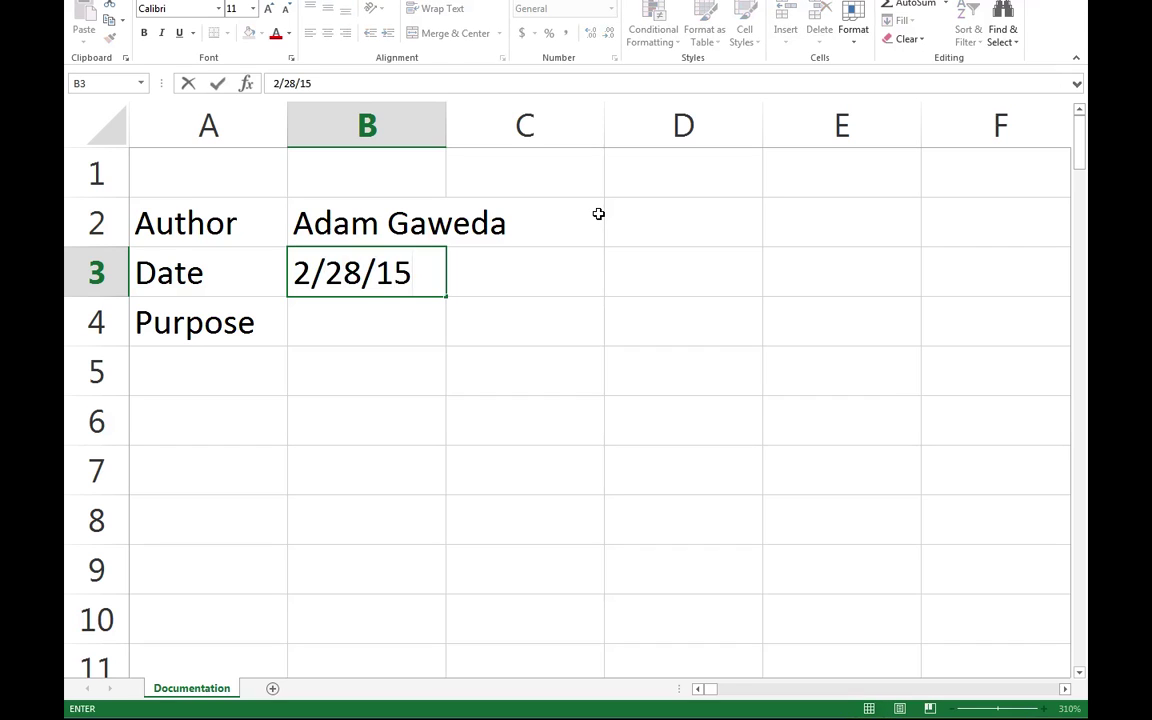
key("Return")
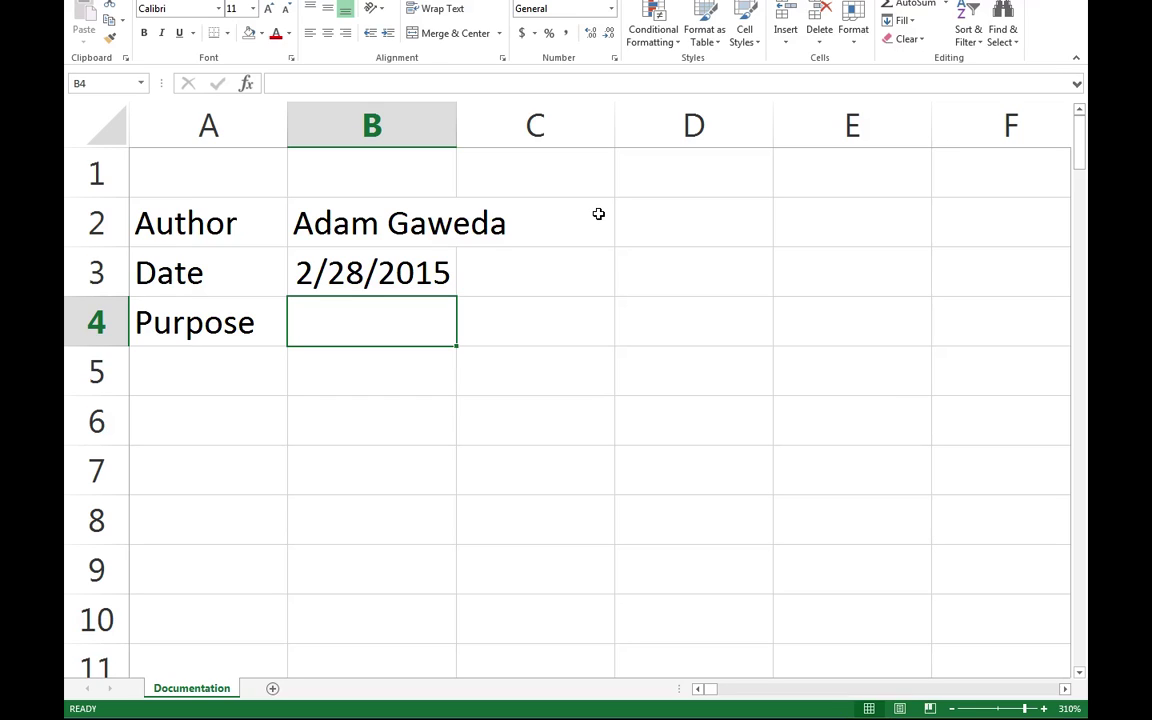
type("To Demost")
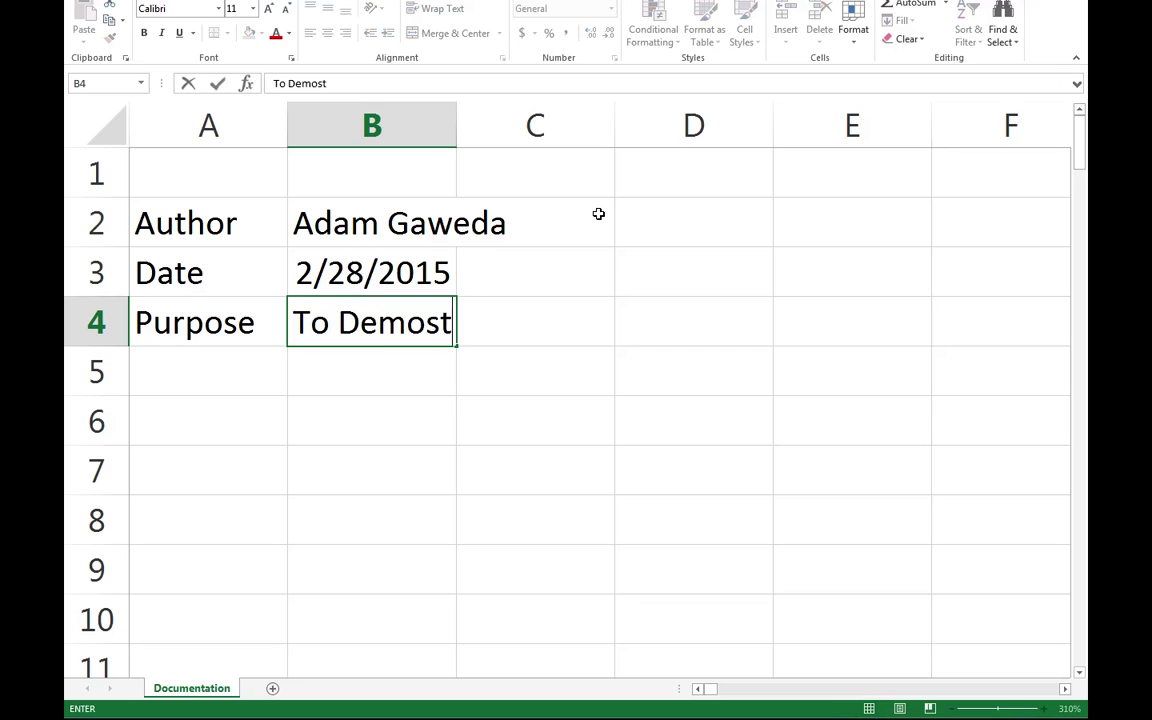
type("rate ")
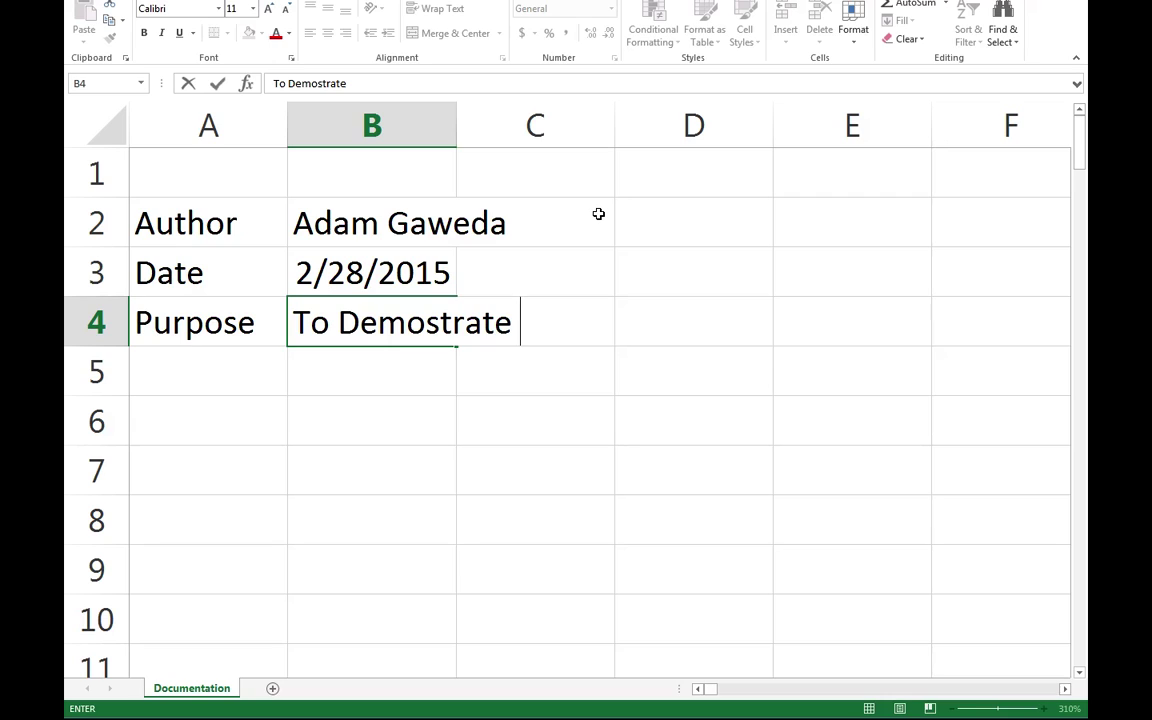
type("Excel's Fu")
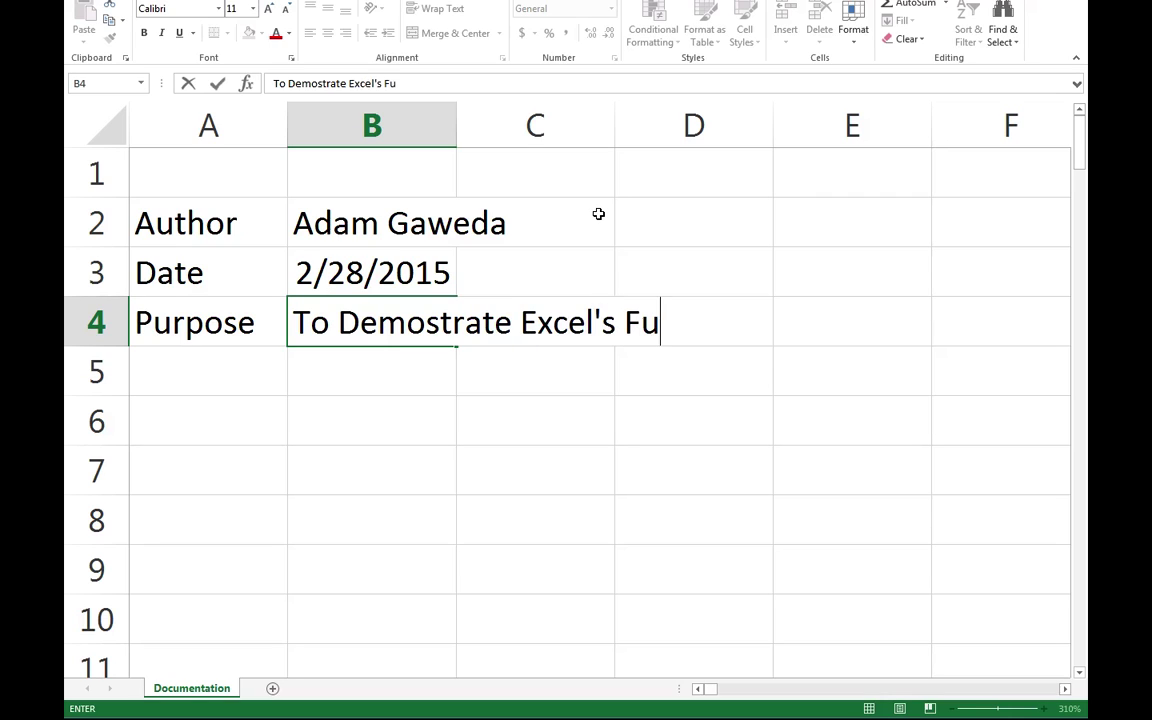
type("nctions")
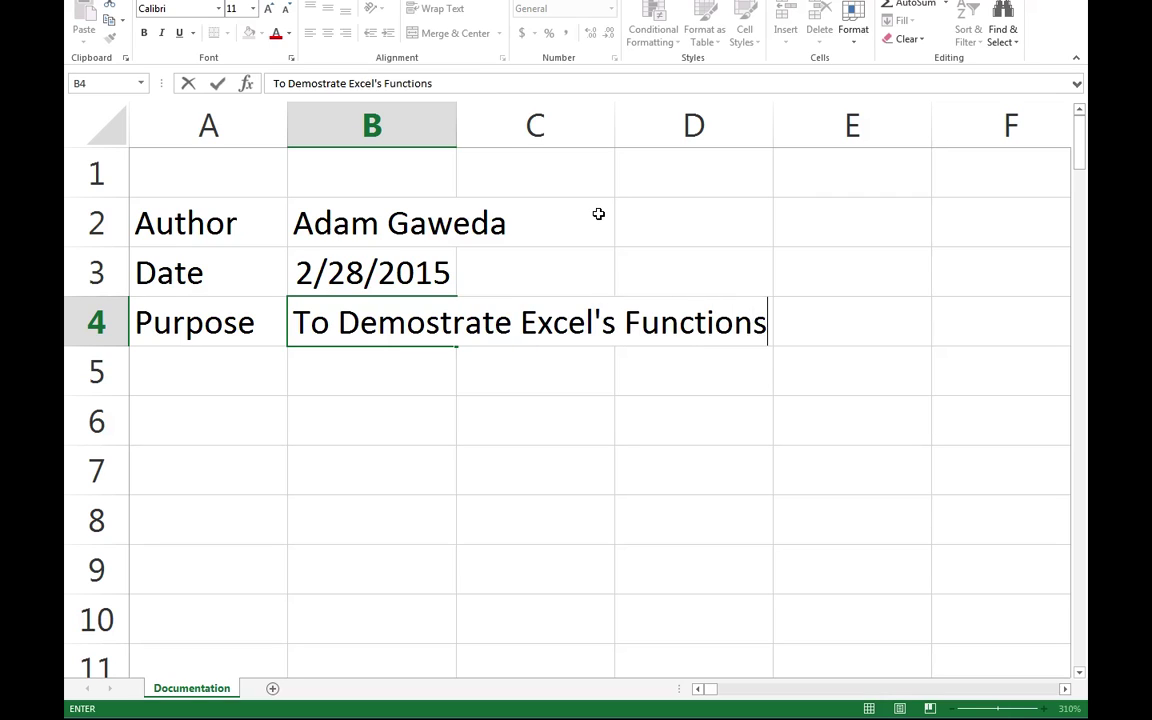
key("Return")
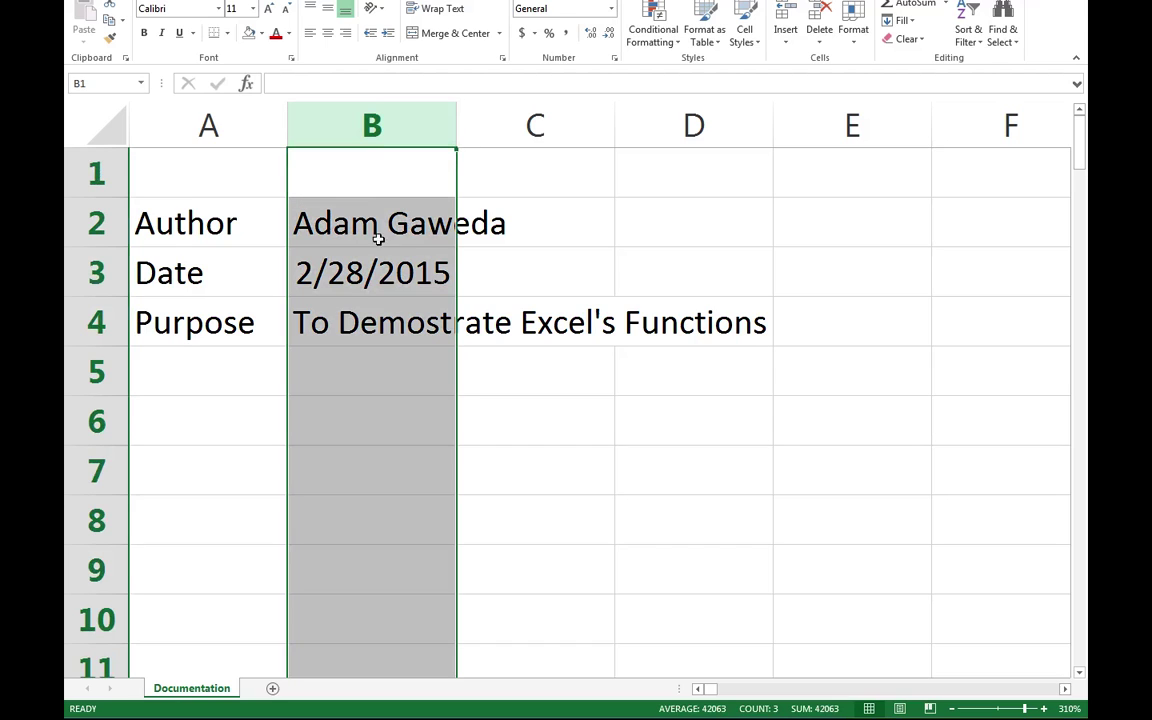
Widen column B, then AutoFit it to the full Purpose text.
left_click(366, 143)
left_click(365, 322)
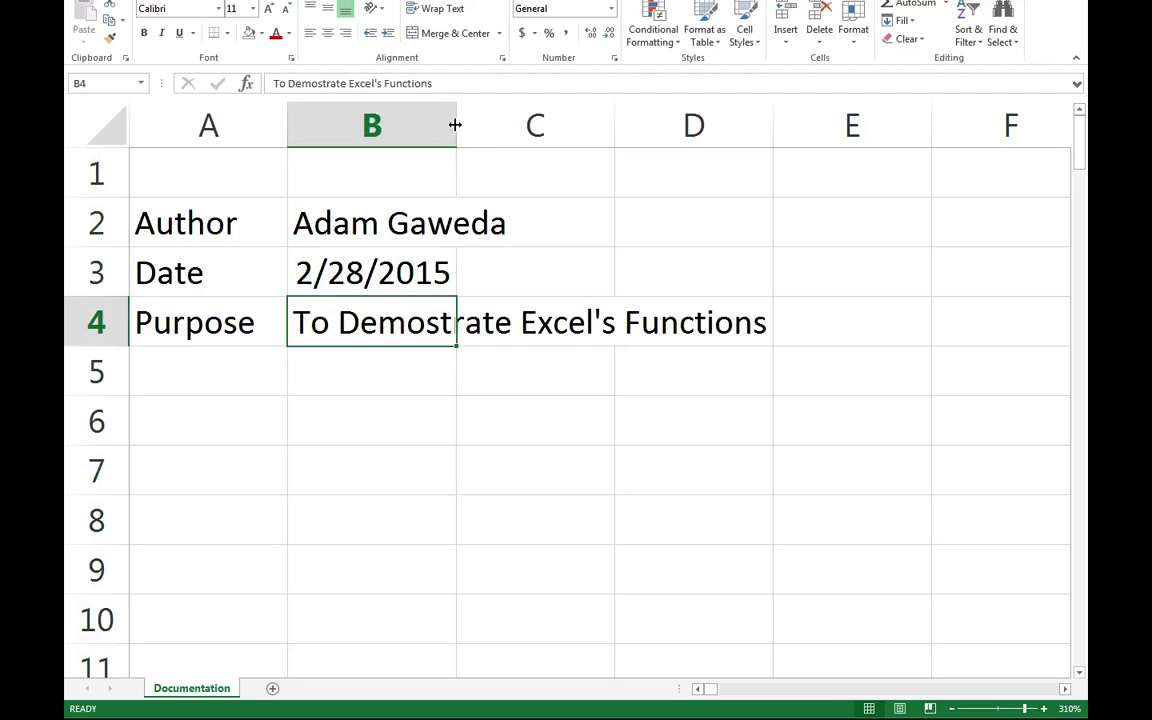
left_click(456, 125)
left_click_drag(456, 121, 508, 123)
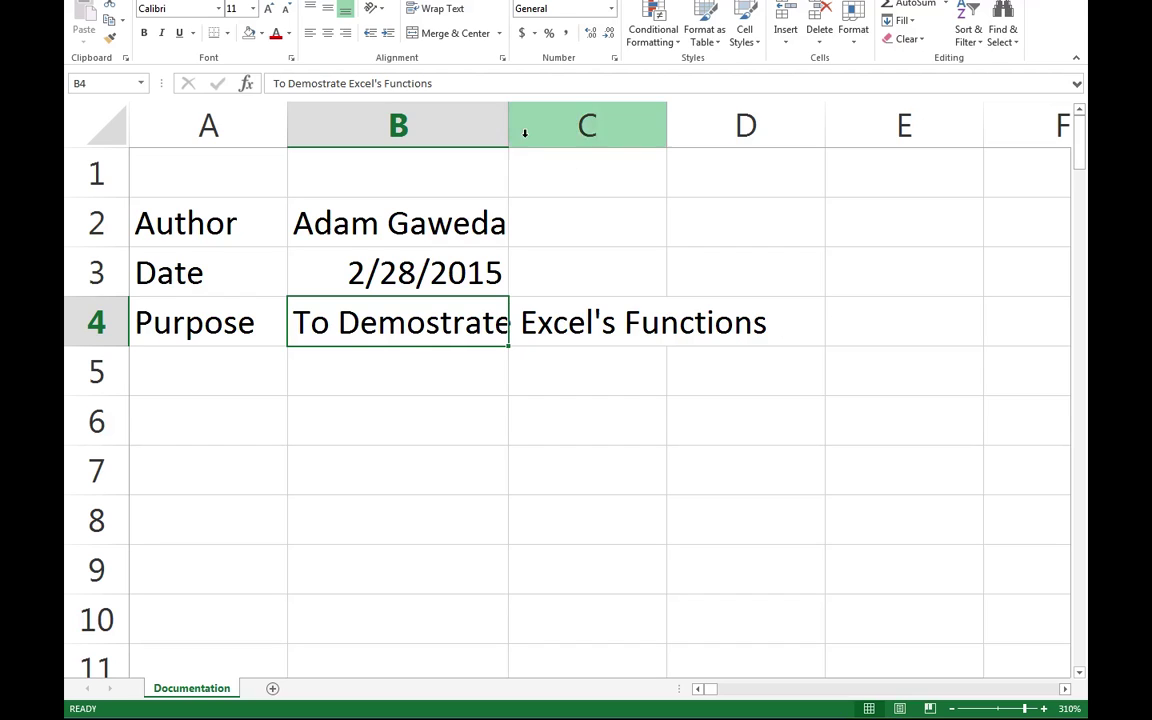
left_click_drag(509, 128, 509, 139)
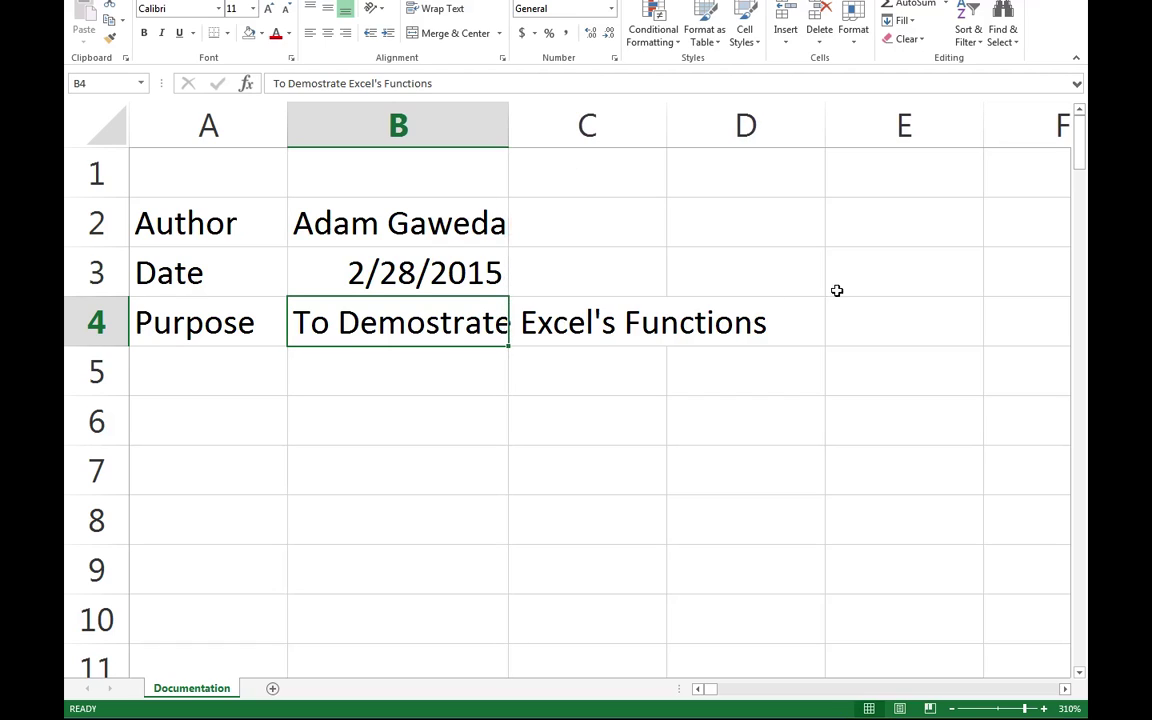
double_click(507, 116)
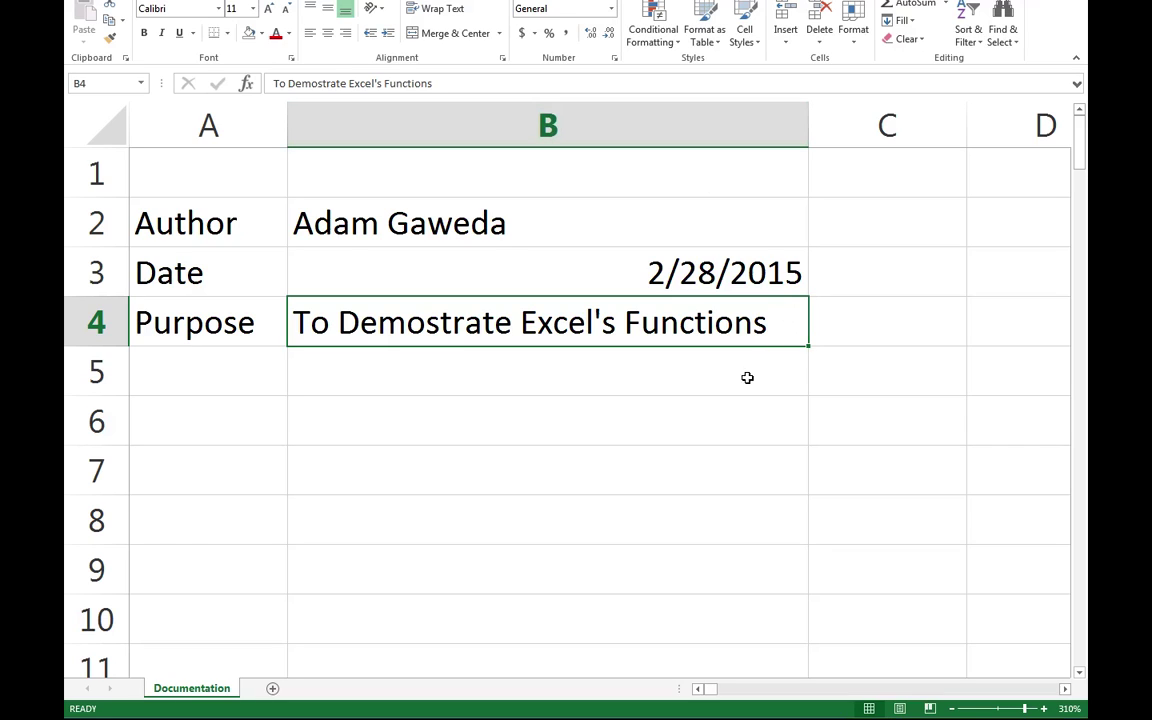
Enter a test value of 1 in cell B5.
left_click(688, 275)
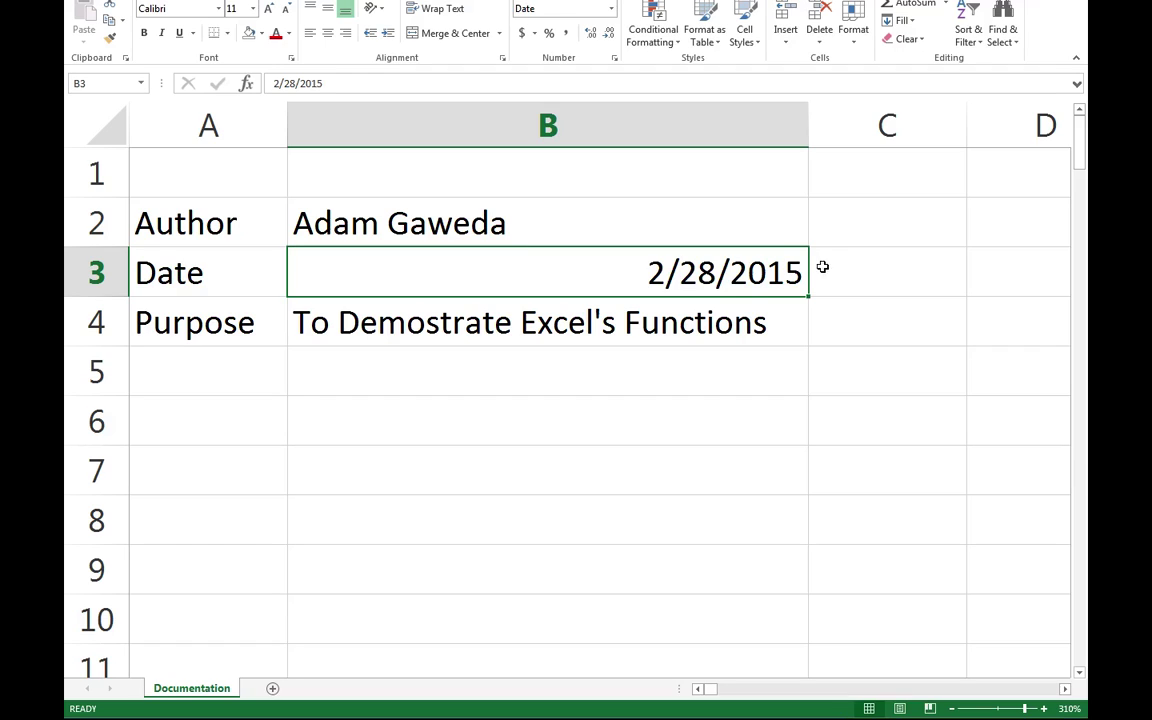
left_click(653, 370)
type("1")
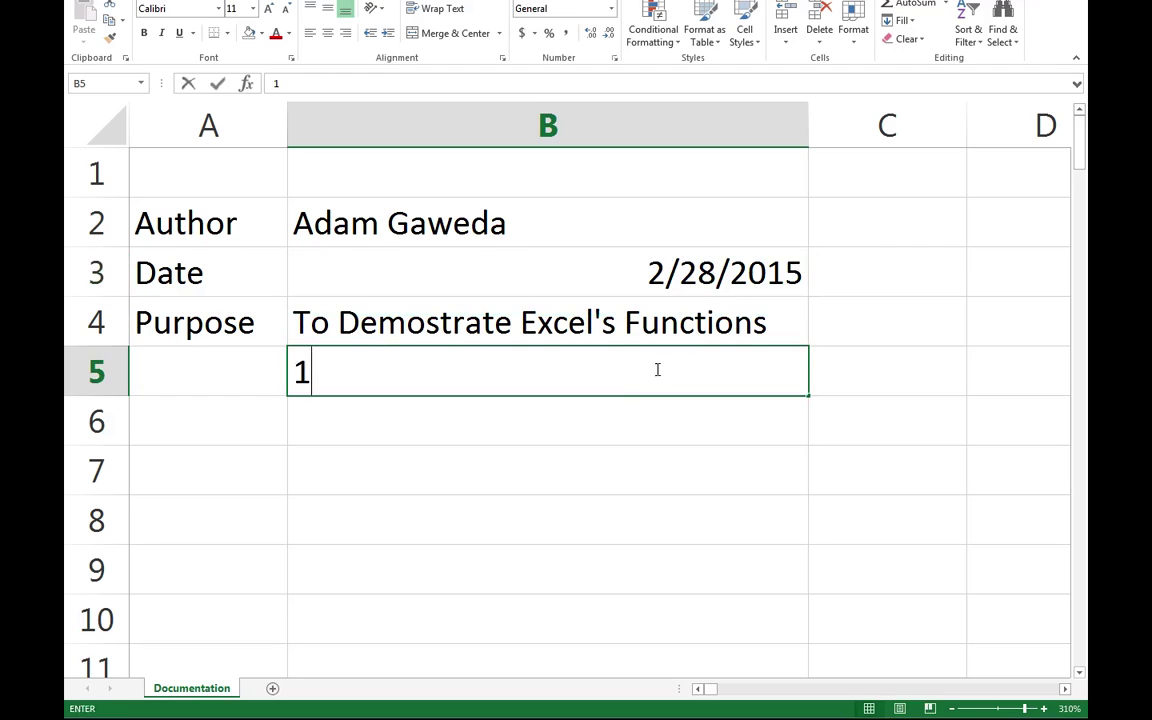
key("Return")
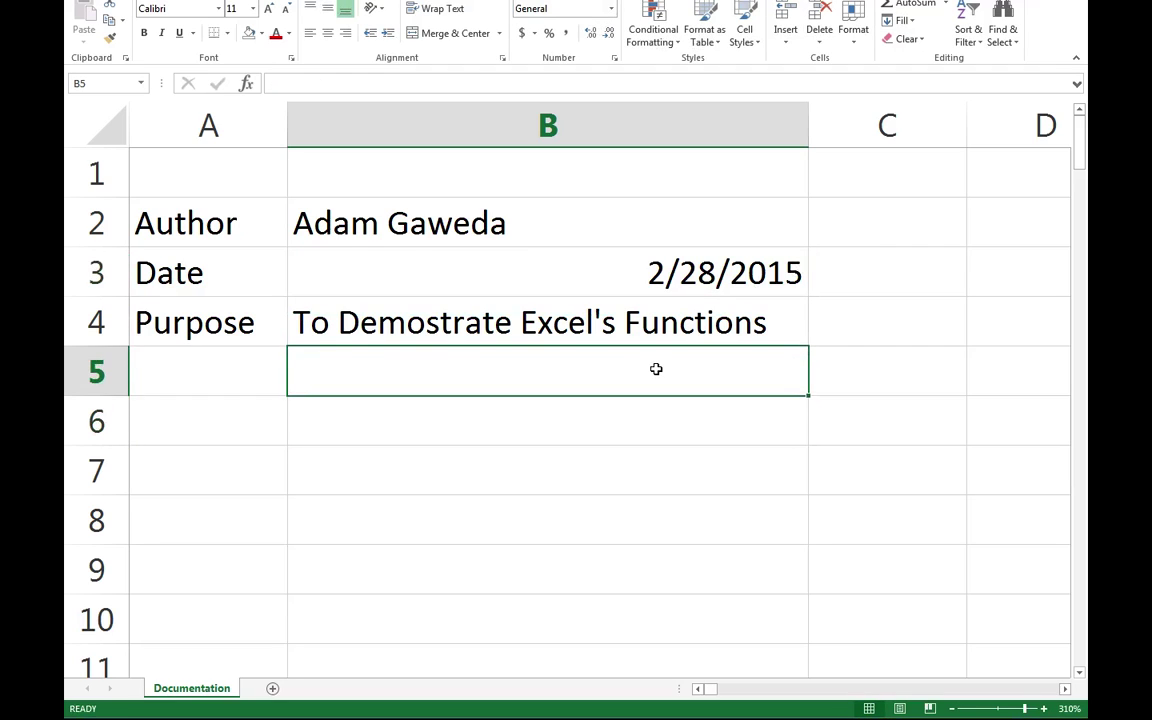
Left-align the date 2/28/2015 in cell B3.
left_click(666, 272)
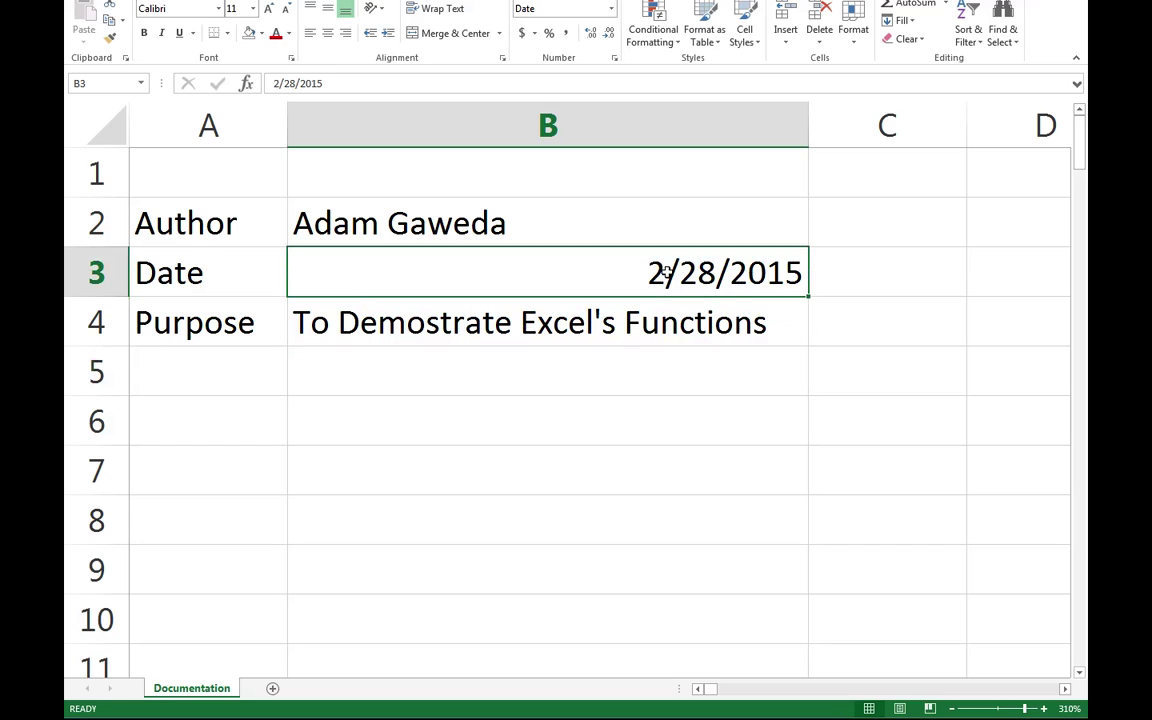
left_click(311, 36)
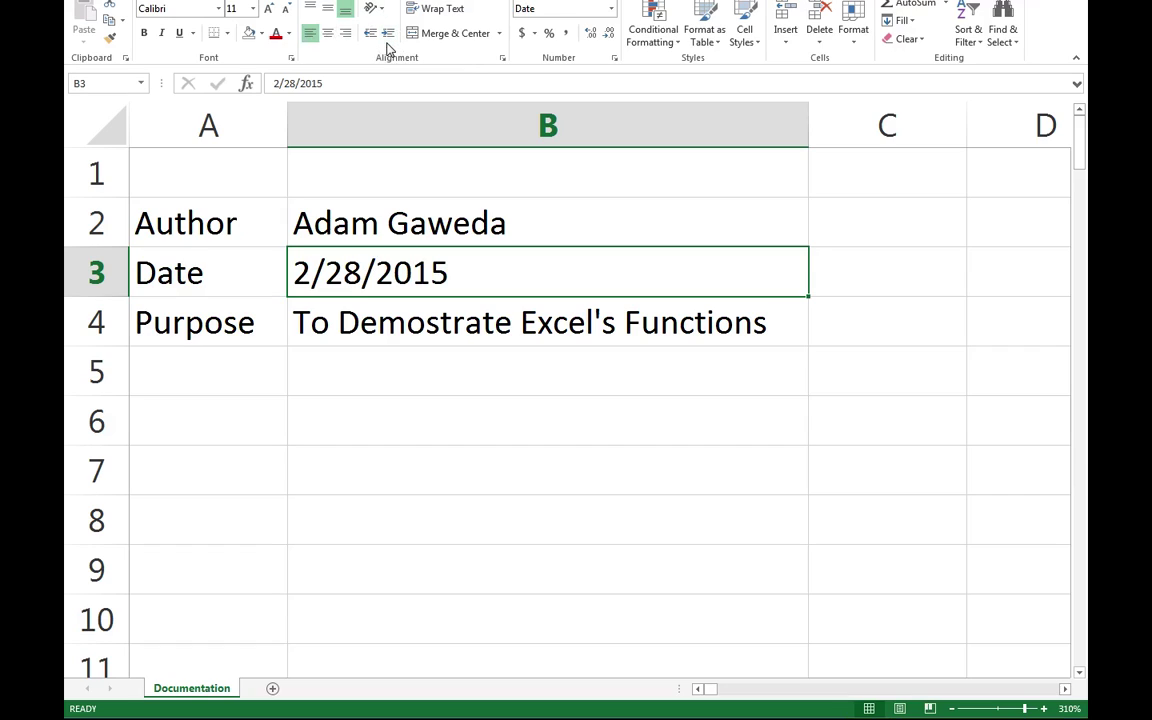
left_click(412, 222)
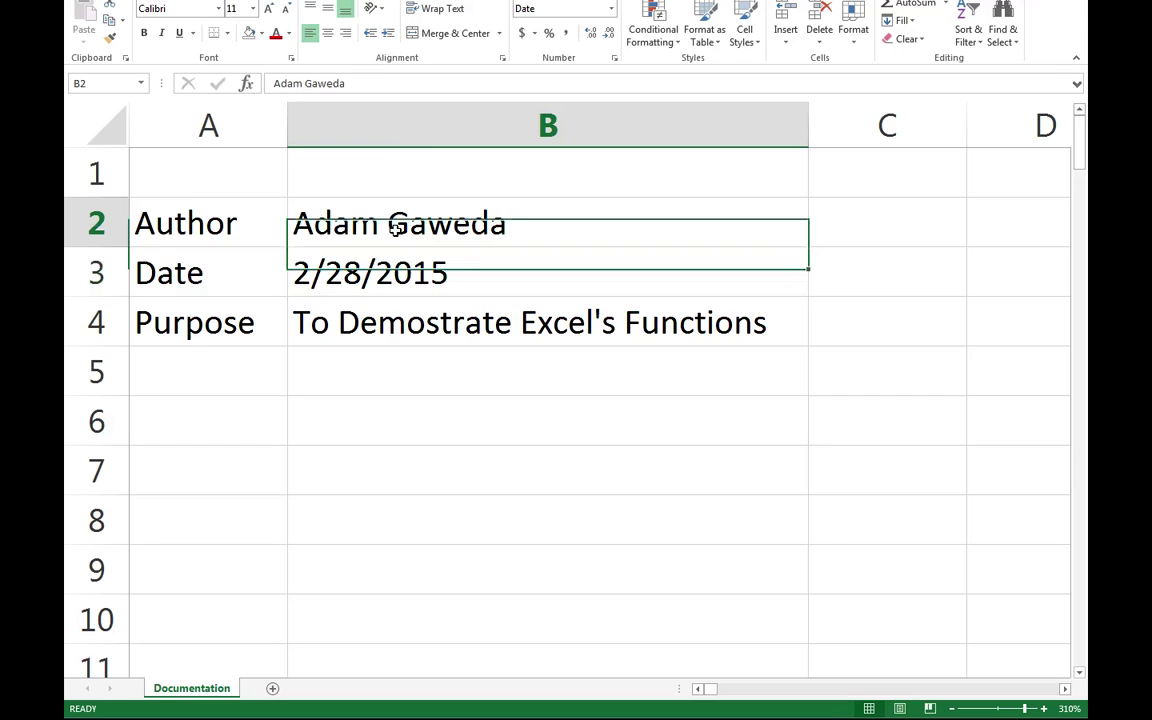
left_click(390, 327)
left_click(378, 266)
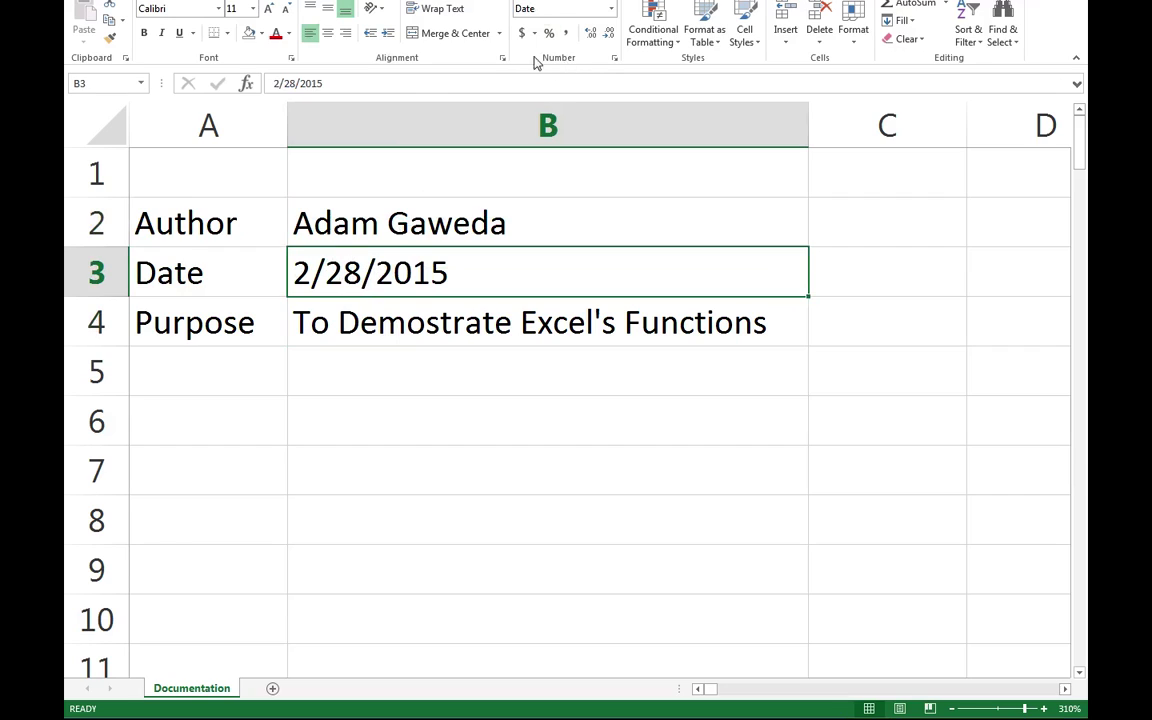
Give B3 the Long Date format so it shows Saturday, February 28, 2015.
left_click(399, 224)
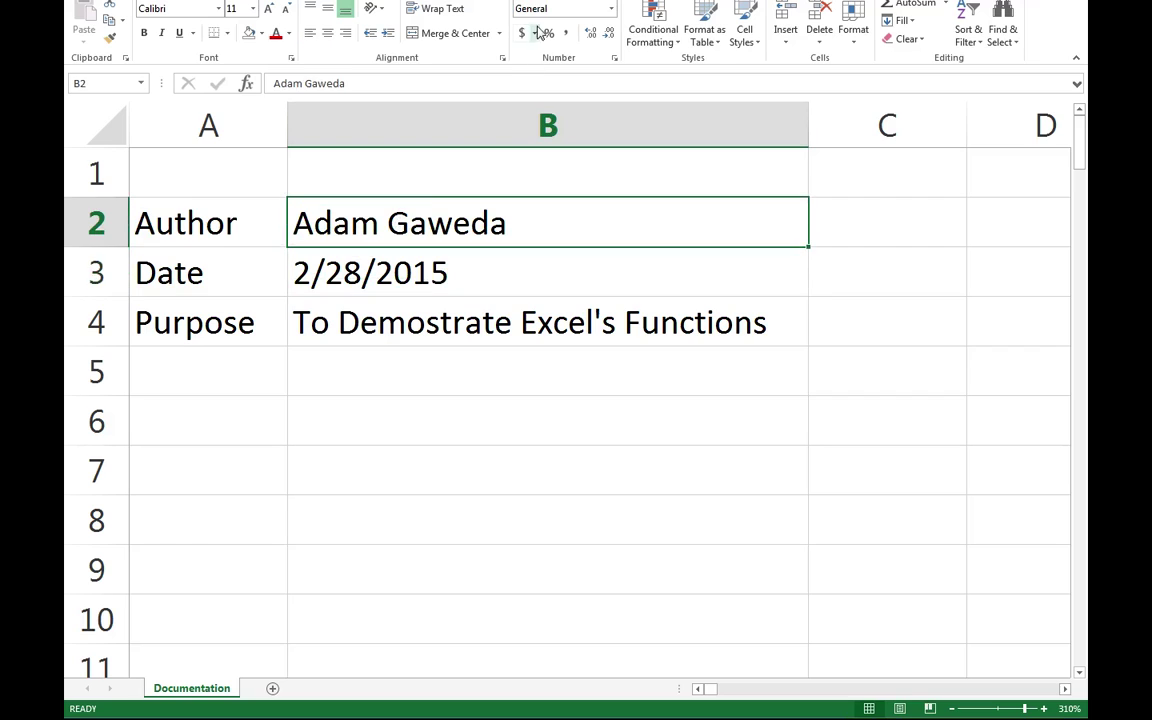
left_click(340, 306)
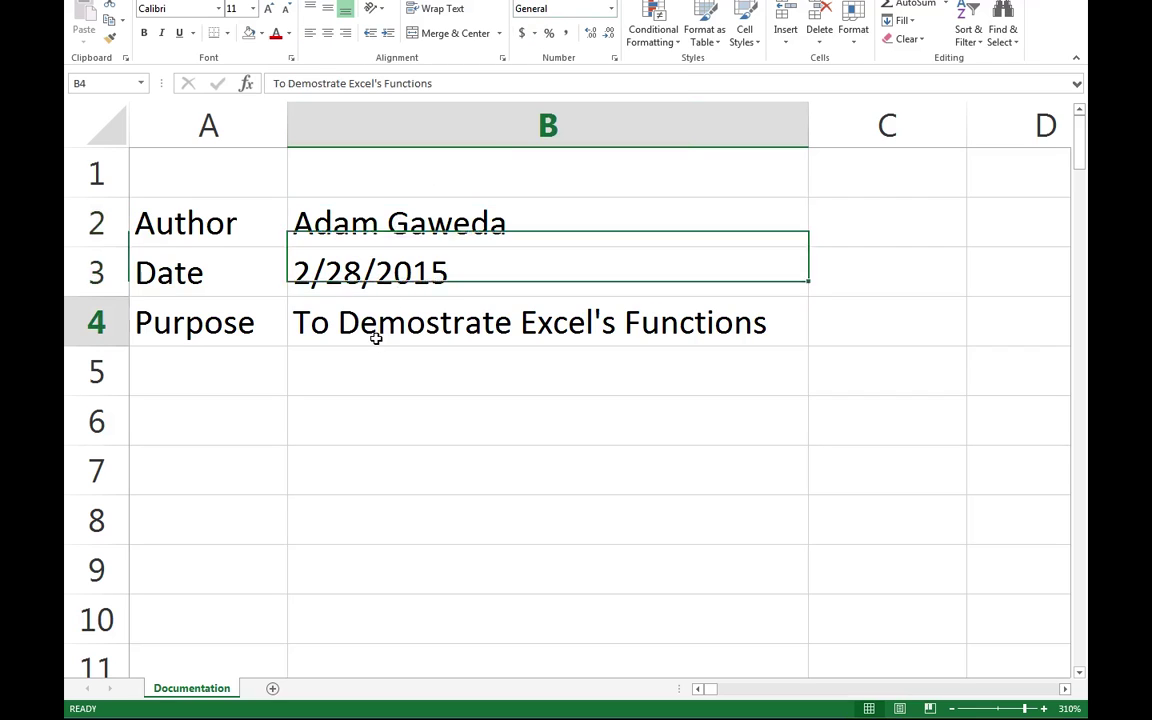
left_click(368, 280)
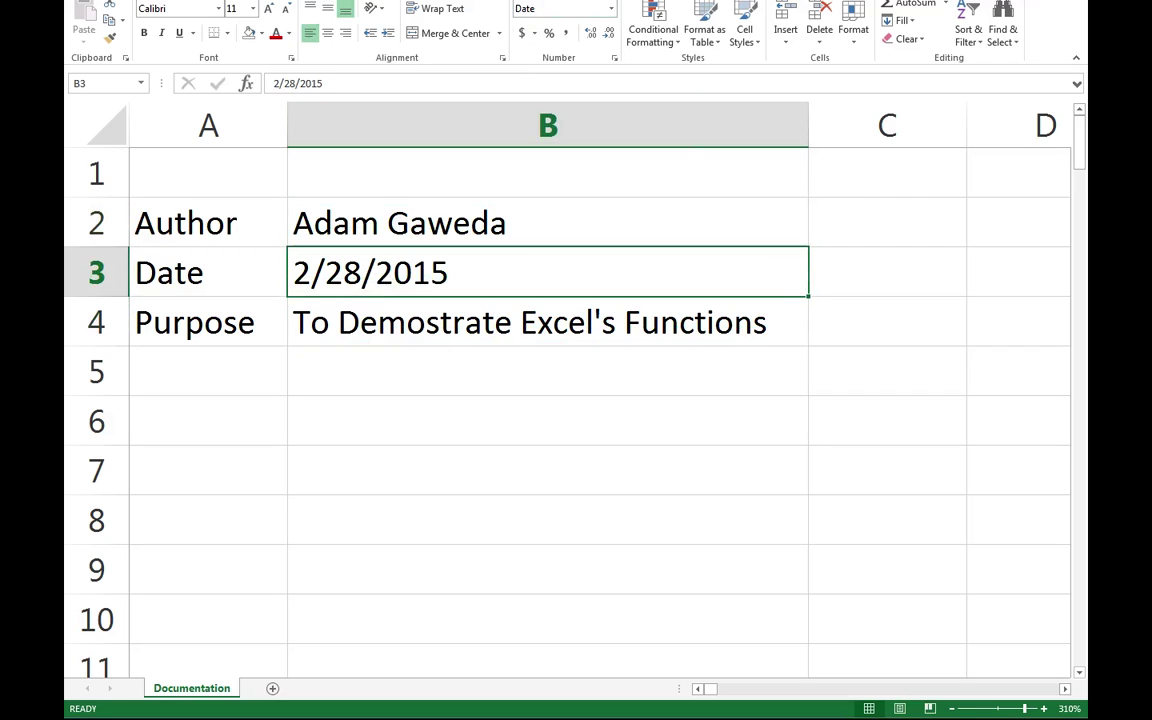
left_click(611, 10)
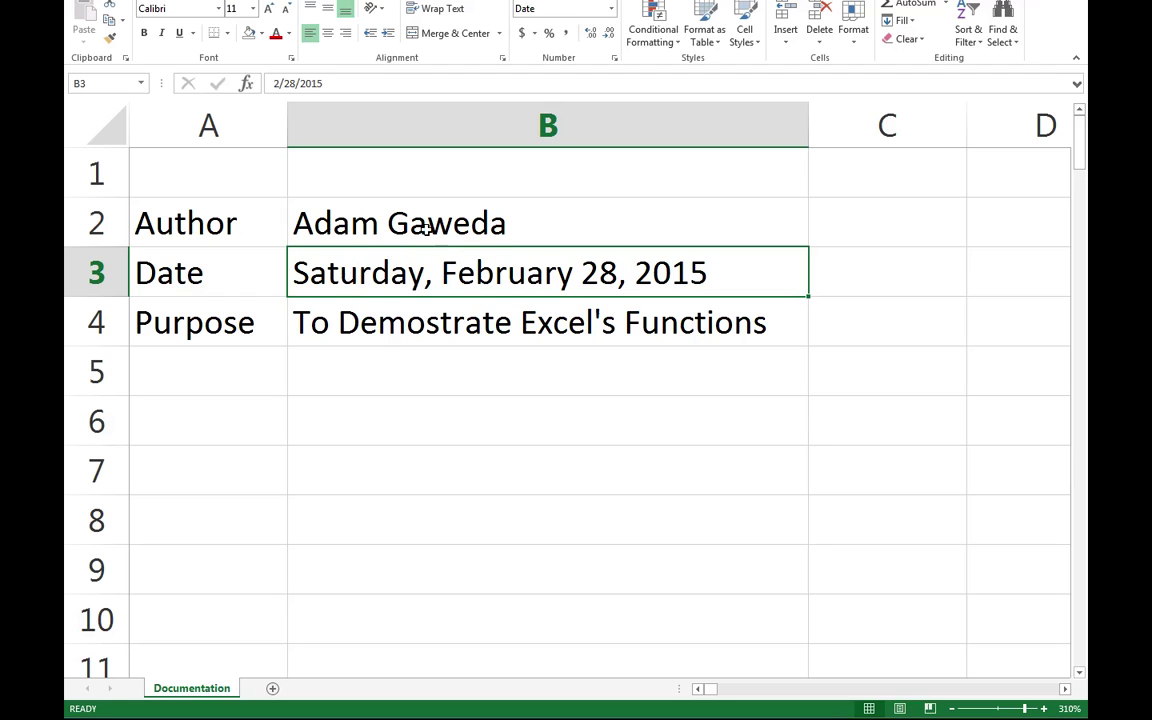
key("Down")
key("Up")
key("Up")
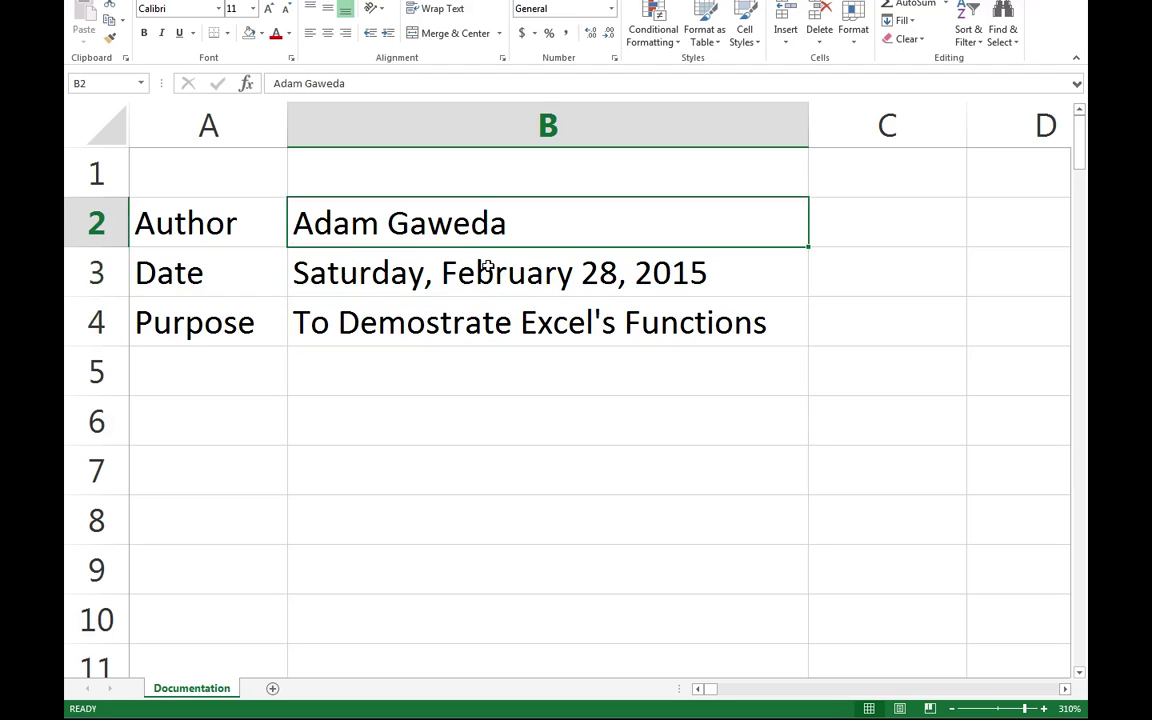
key("Down")
key("Down")
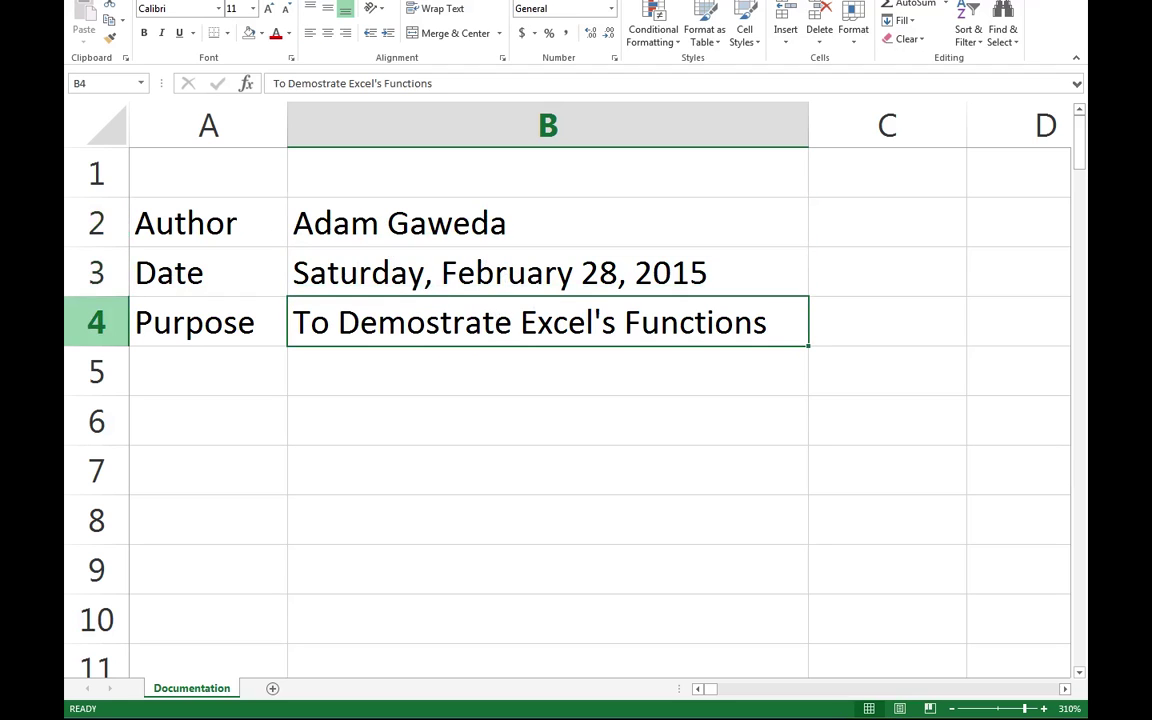